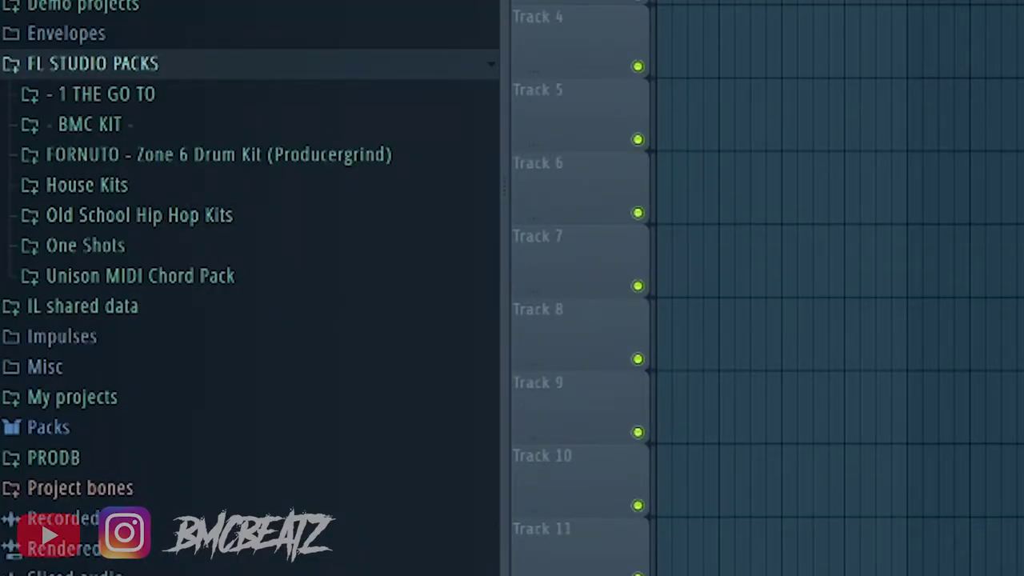
# Browse the LOOPS folder inside the "- 1 THE GO TO" pack, and close it again.
pyautogui.click(167, 100)
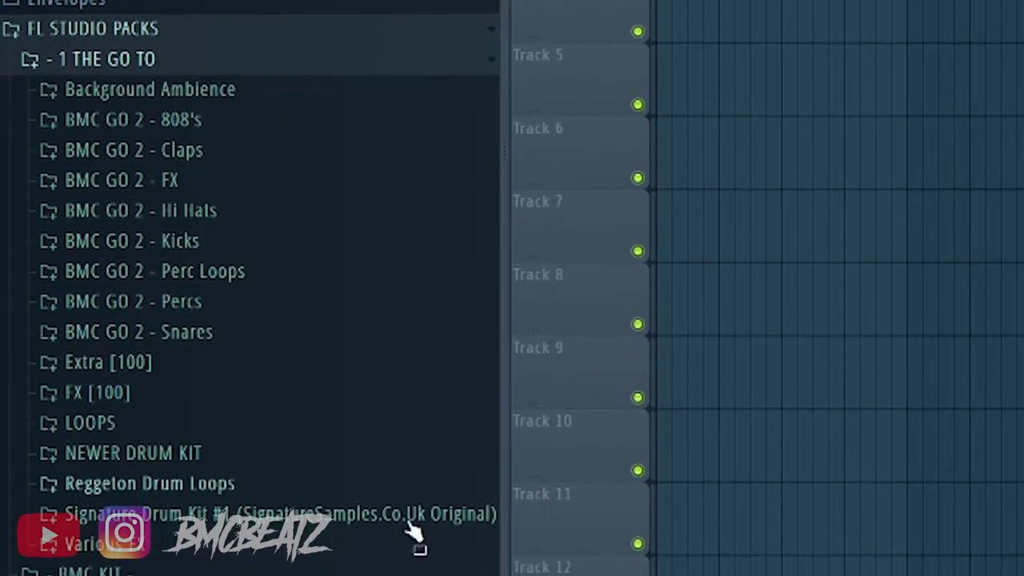
pyautogui.click(159, 396)
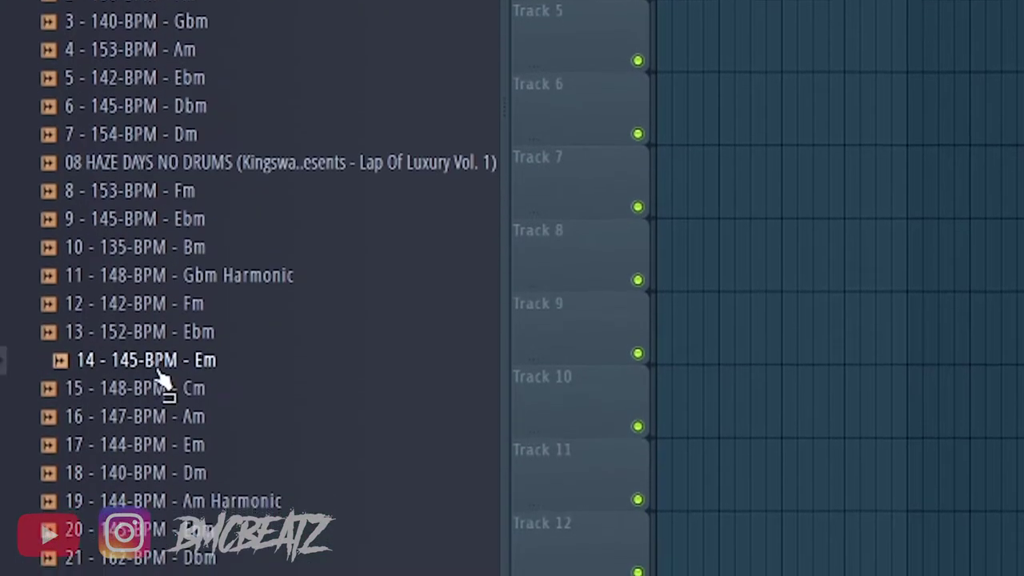
pyautogui.scroll(4, 201, 245)
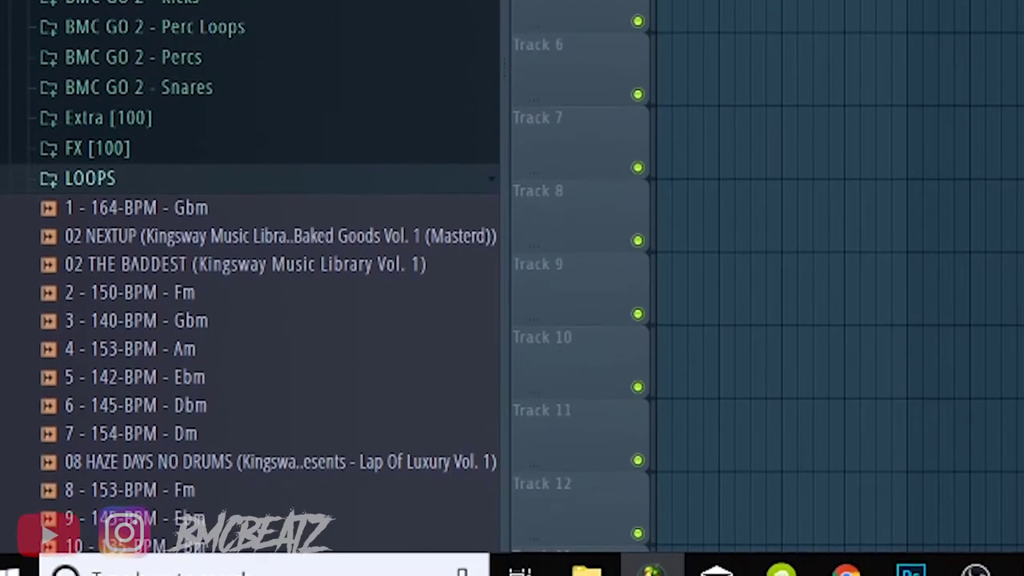
pyautogui.click(159, 178)
pyautogui.scroll(4, 192, 32)
pyautogui.scroll(-4, 184, 32)
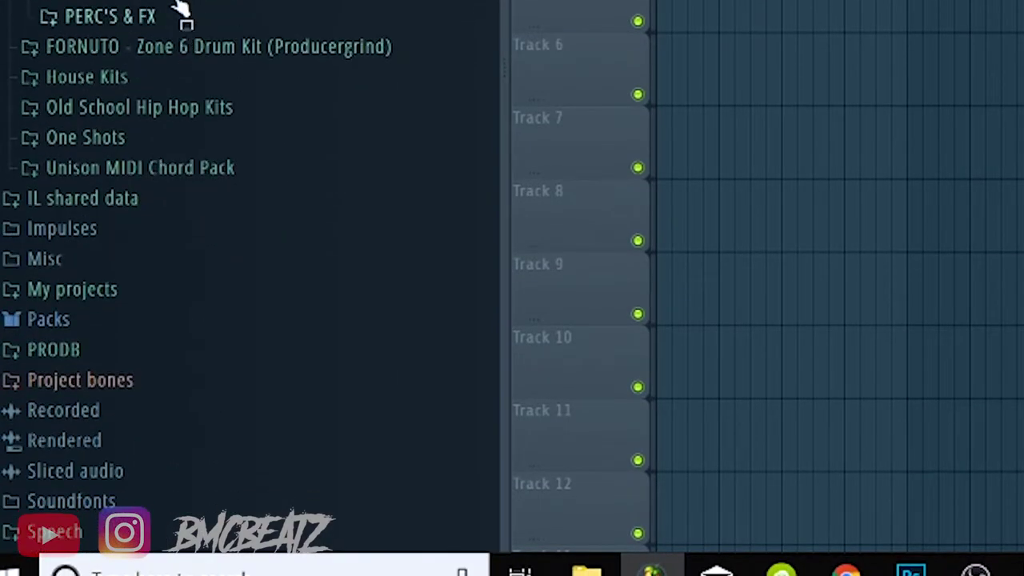
# Audition loops in the BMC KIT folder and place SHIP_WREK_synth_loop_good_times_100_Dmin at the start of playlist Track 1.
pyautogui.click(178, 16)
pyautogui.scroll(-4, 217, 28)
pyautogui.moveTo(218, 40); pyautogui.dragTo(223, 60)
pyautogui.scroll(-4, 226, 69)
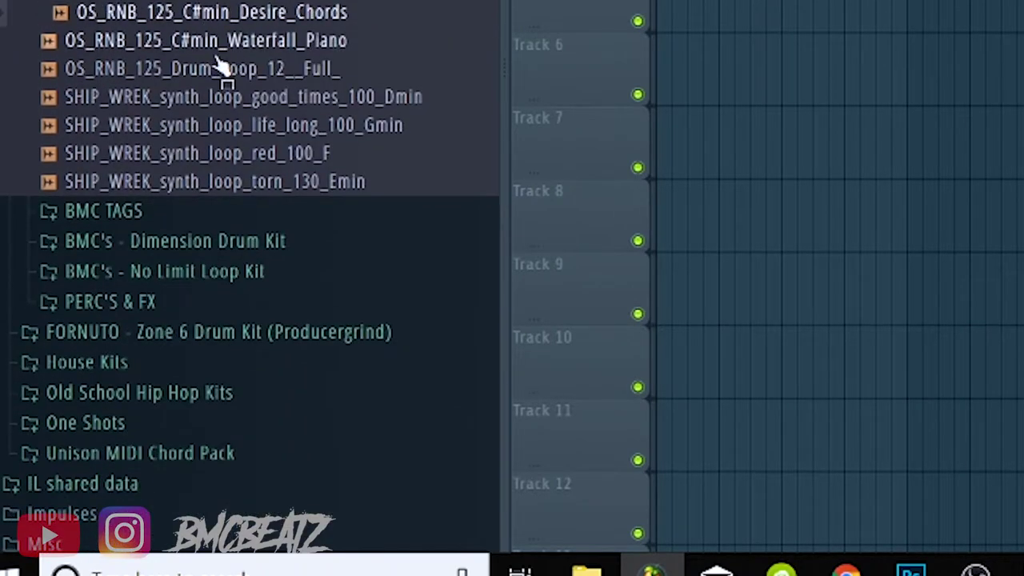
pyautogui.click(245, 133)
pyautogui.click(250, 175)
pyautogui.click(232, 97)
pyautogui.moveTo(237, 112); pyautogui.dragTo(389, 104)
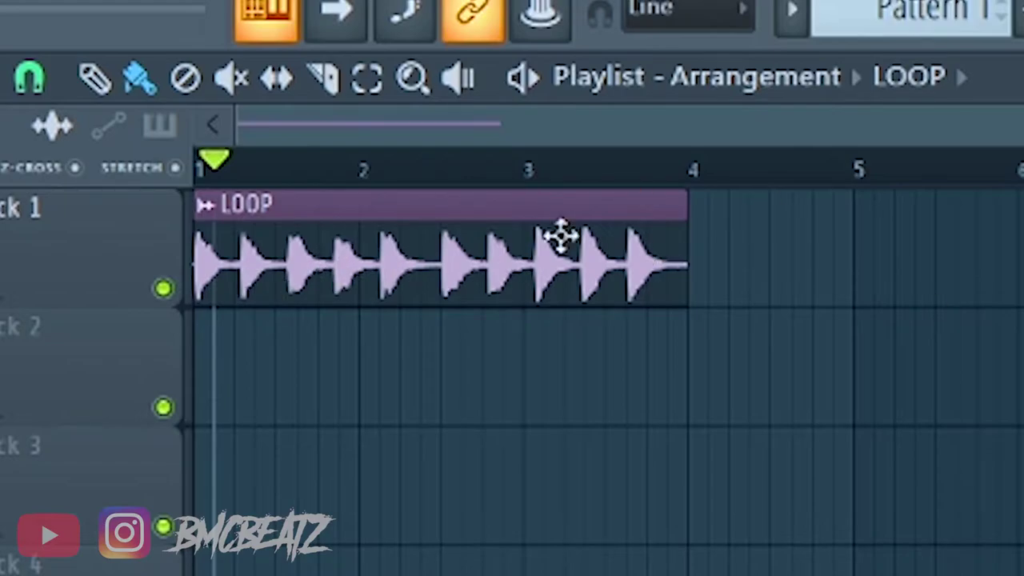
# Time-stretch the LOOP clip on Track 1 to span four bars and play it back at 160 BPM.
pyautogui.doubleClick(485, 248)
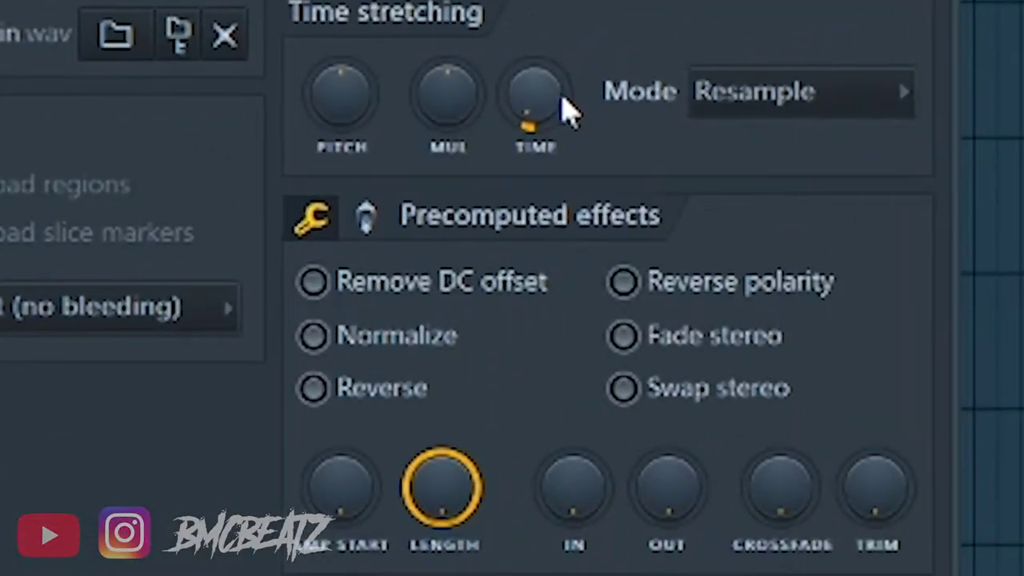
pyautogui.moveTo(562, 102); pyautogui.dragTo(563, 75)
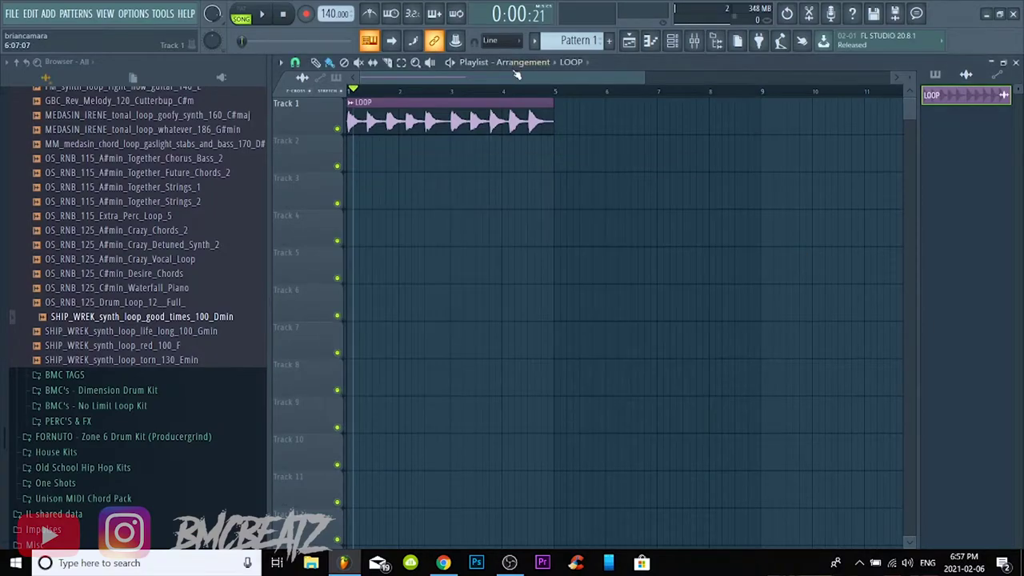
pyautogui.press('space')
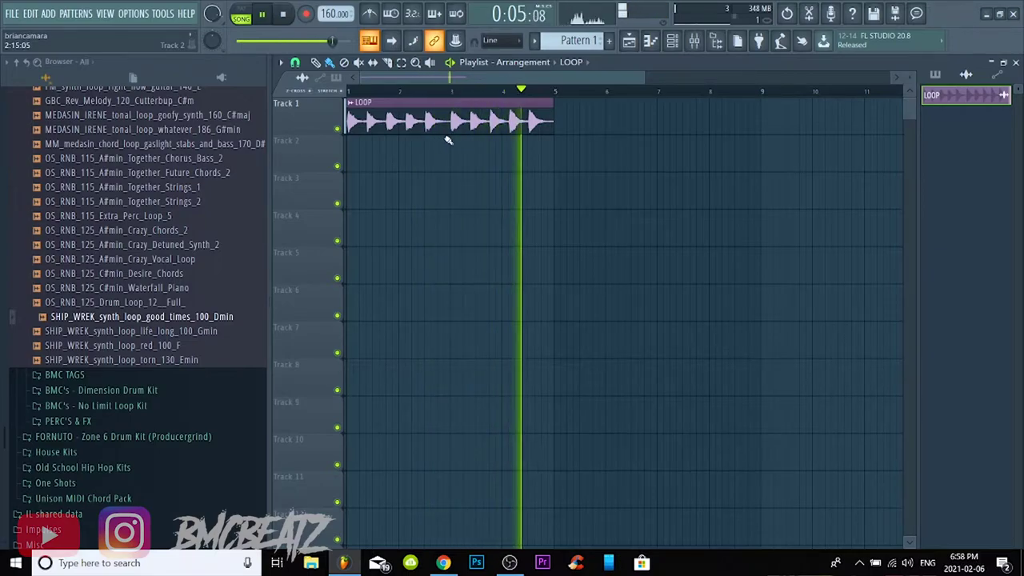
pyautogui.press('space')
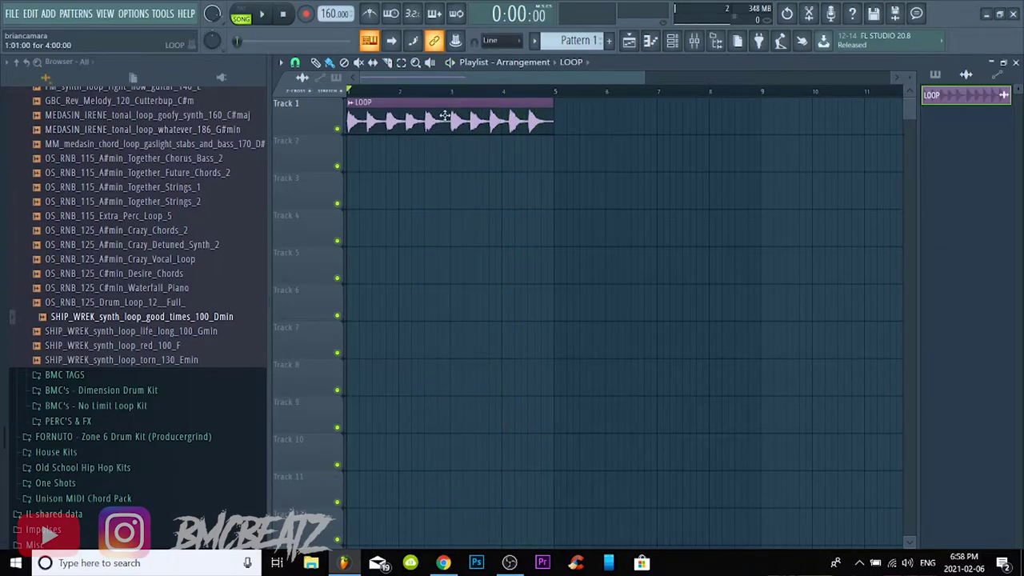
# Set the LOOP clip's time-stretching mode to Auto and play it back.
pyautogui.doubleClick(412, 121)
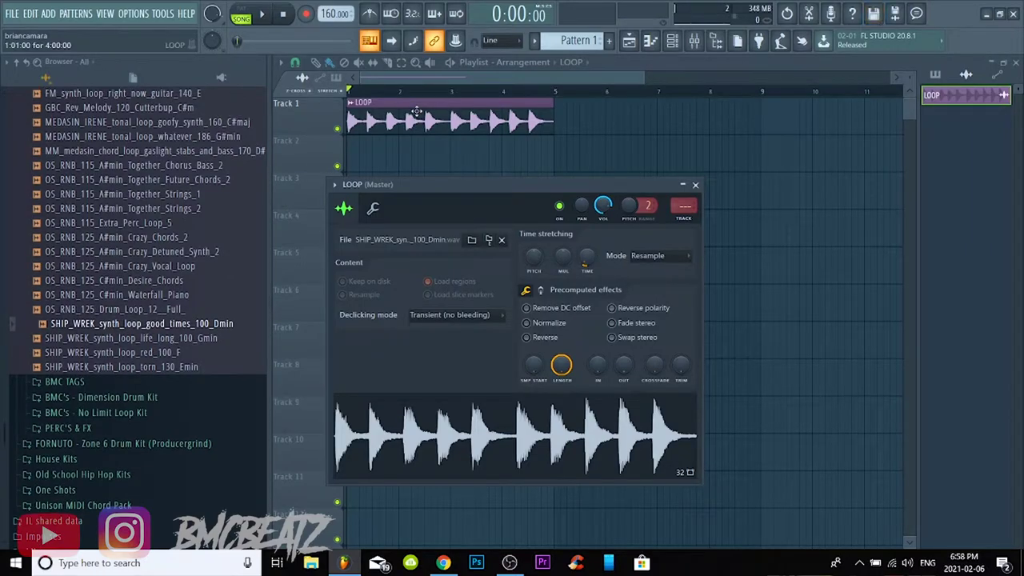
pyautogui.click(677, 256)
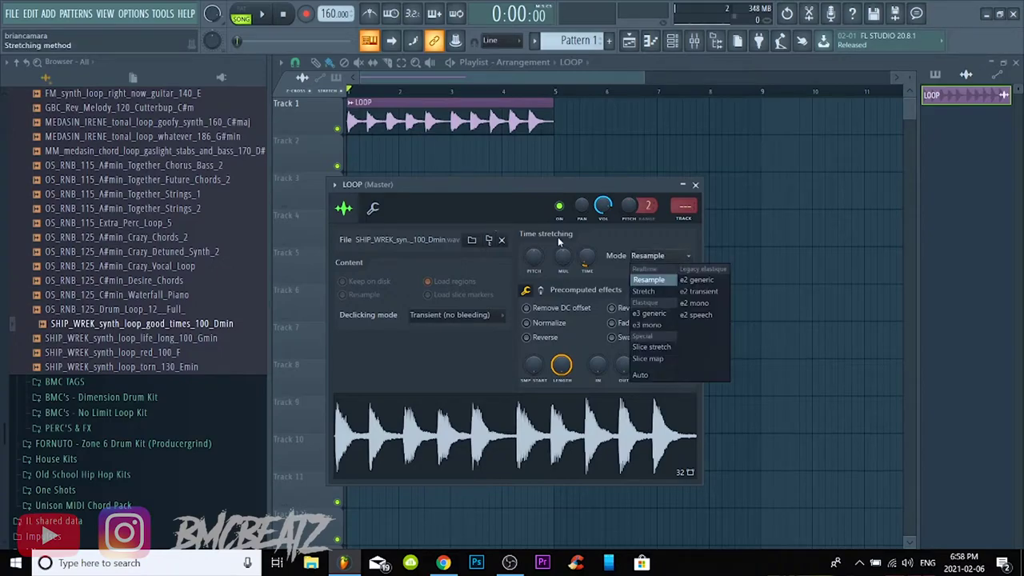
pyautogui.click(645, 376)
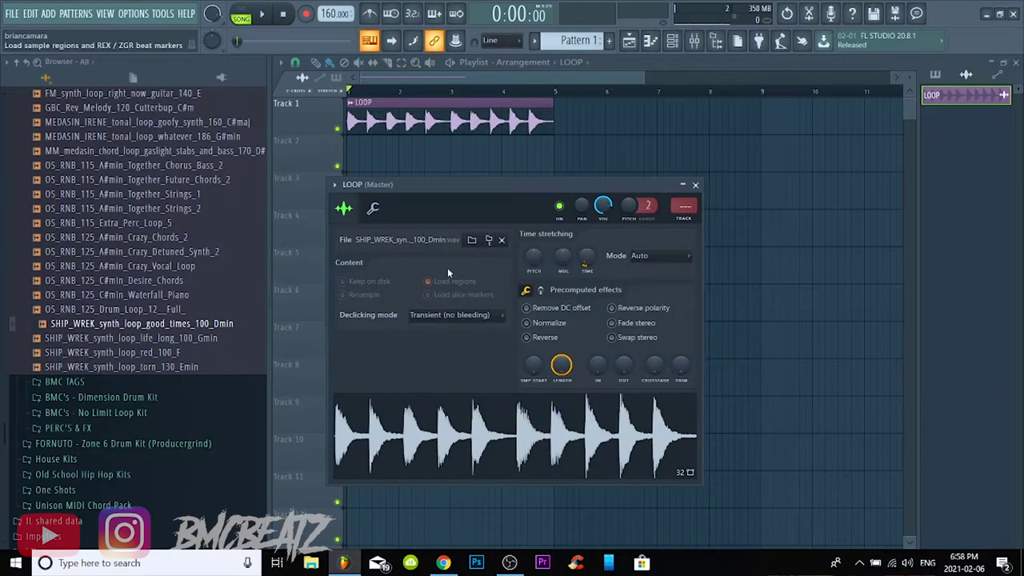
pyautogui.click(694, 185)
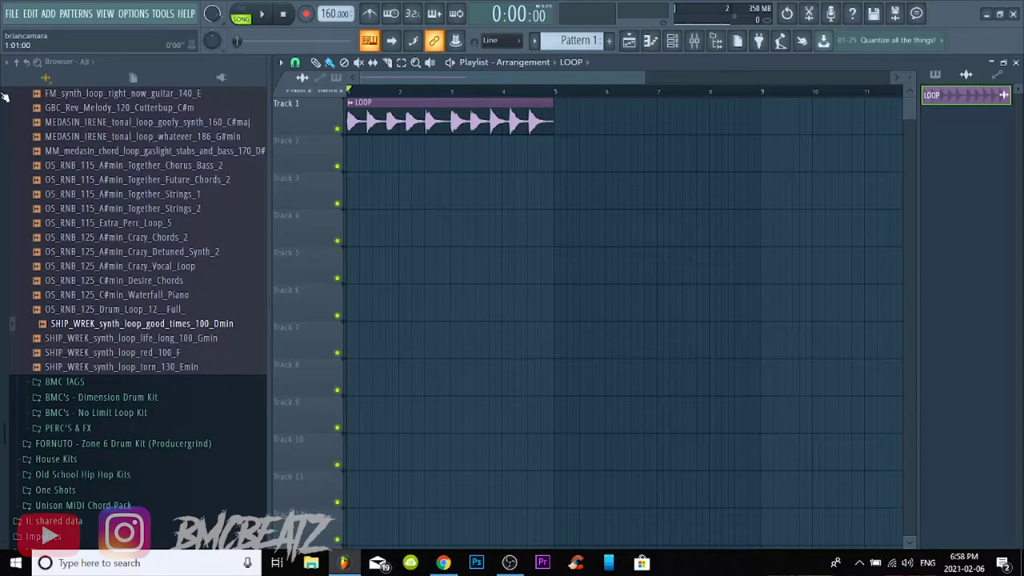
pyautogui.press('space')
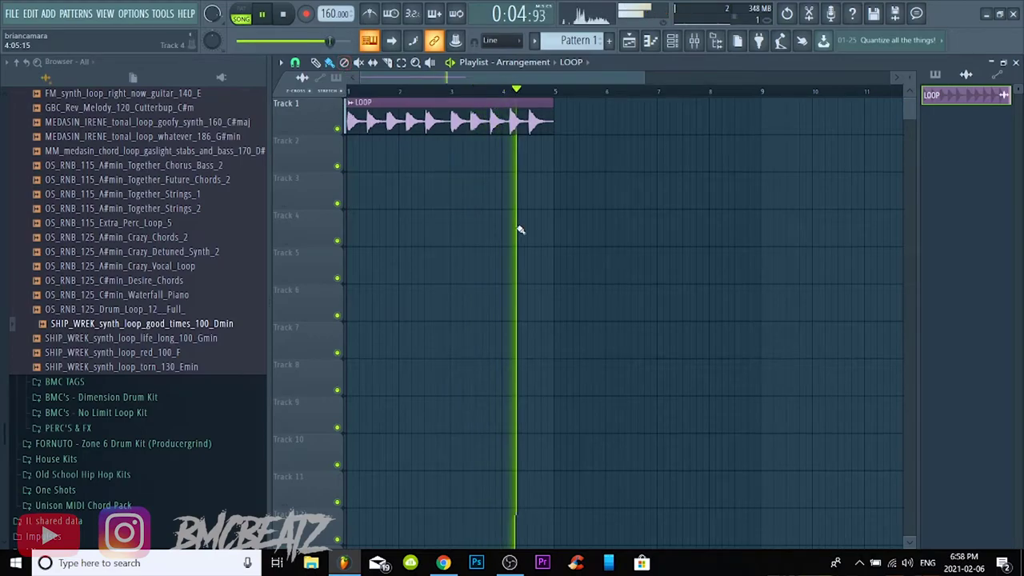
pyautogui.press('space')
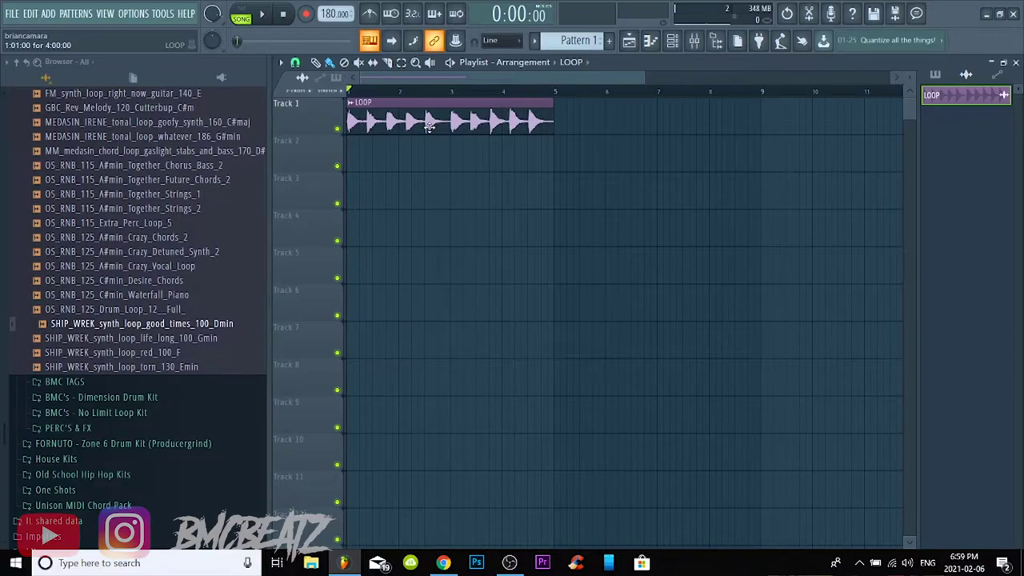
# Open the loop's sample in the pitch corrector, maximise Newtone and examine the notes of the loop.
pyautogui.doubleClick(387, 120)
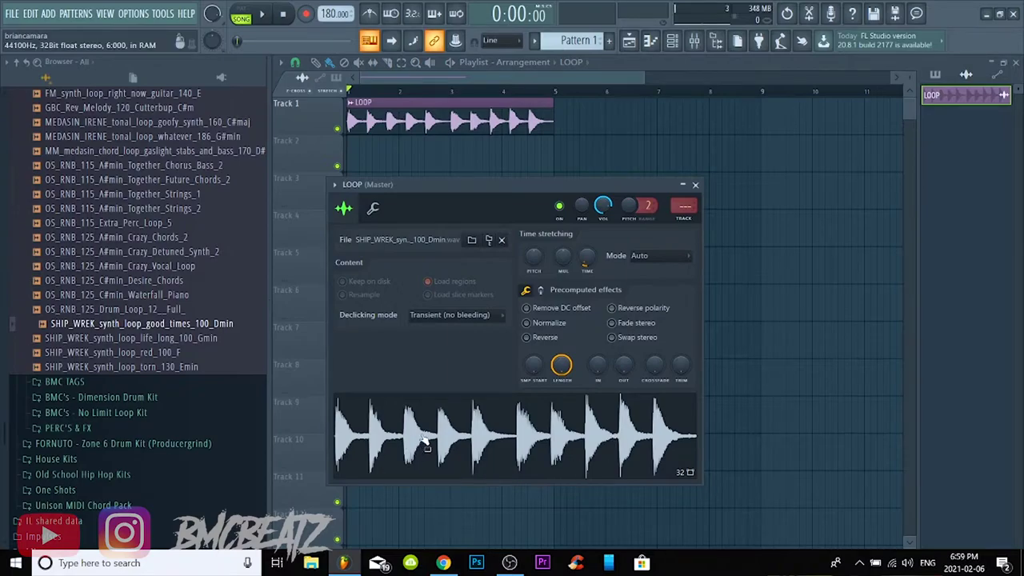
pyautogui.rightClick(425, 434)
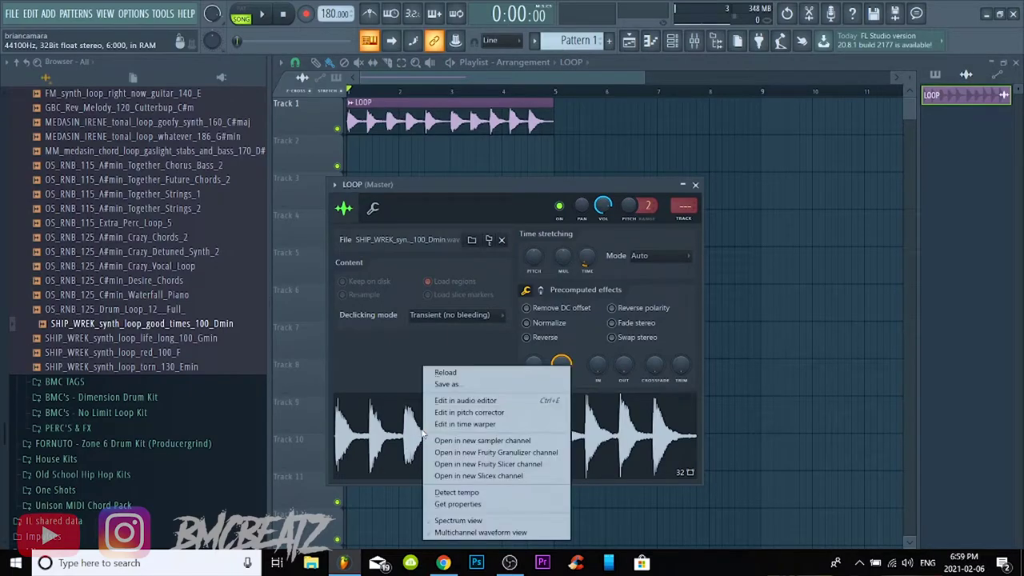
pyautogui.click(513, 413)
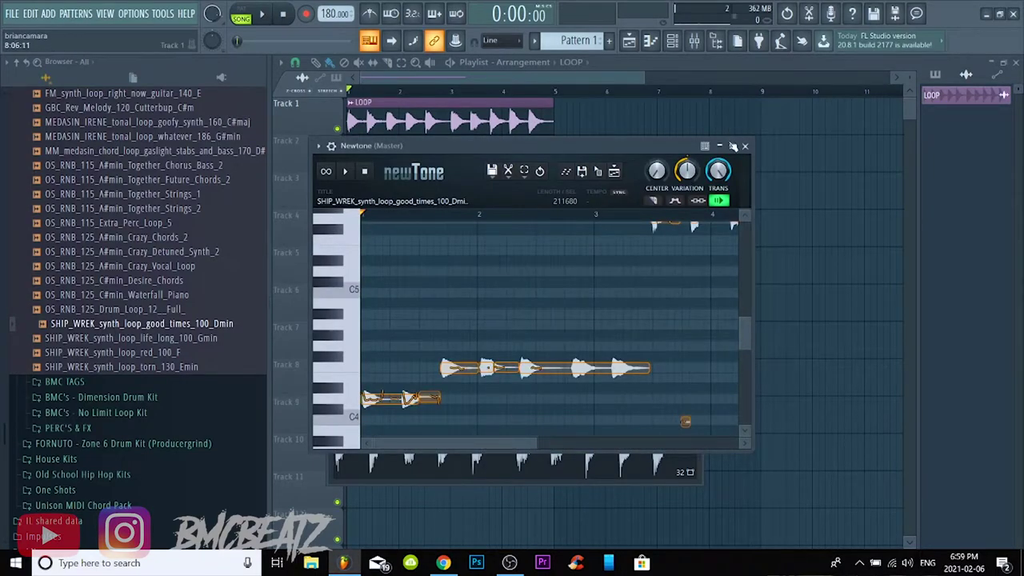
pyautogui.click(732, 145)
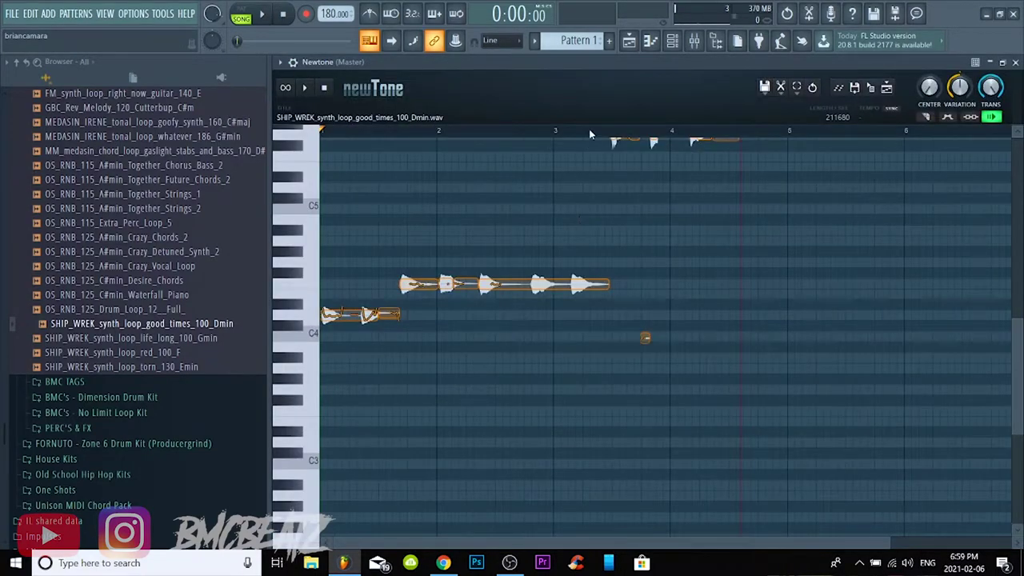
pyautogui.scroll(-1, 590, 134)
pyautogui.scroll(3, 665, 342)
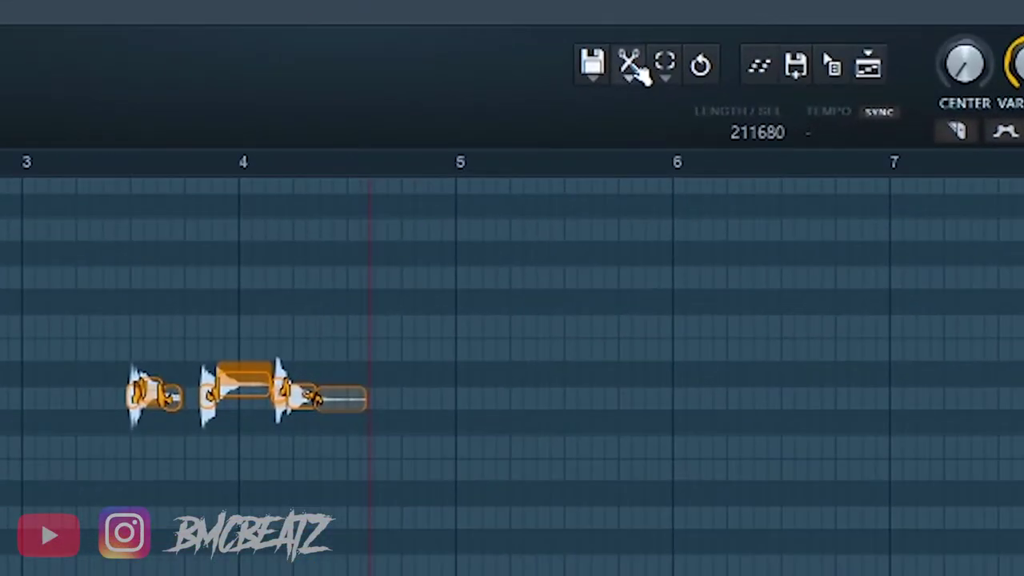
# Check the loop's major and minor scale setting in Newtone's edit options and return to the playlist.
pyautogui.click(632, 65)
pyautogui.moveTo(786, 452)
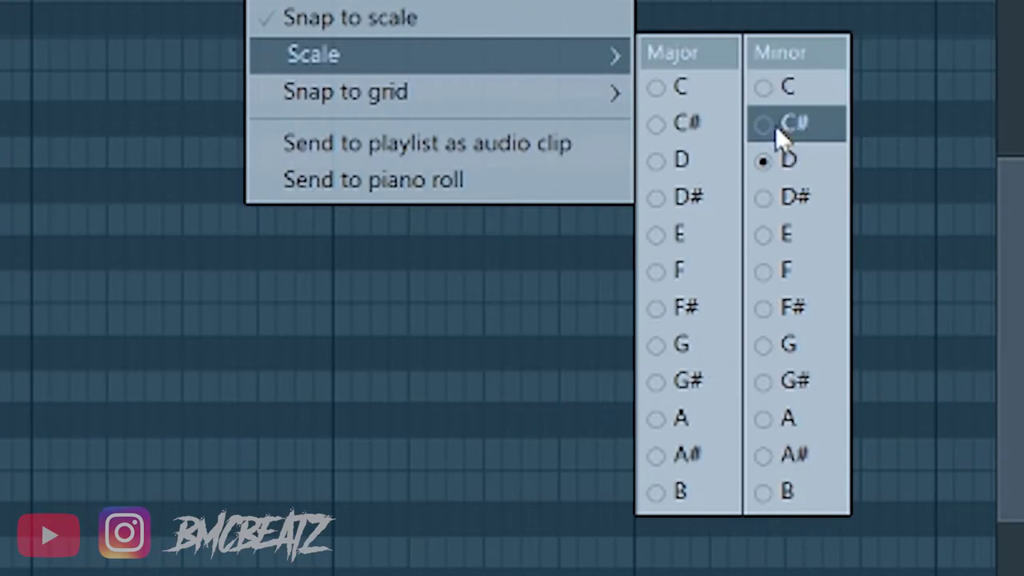
pyautogui.click(254, 293)
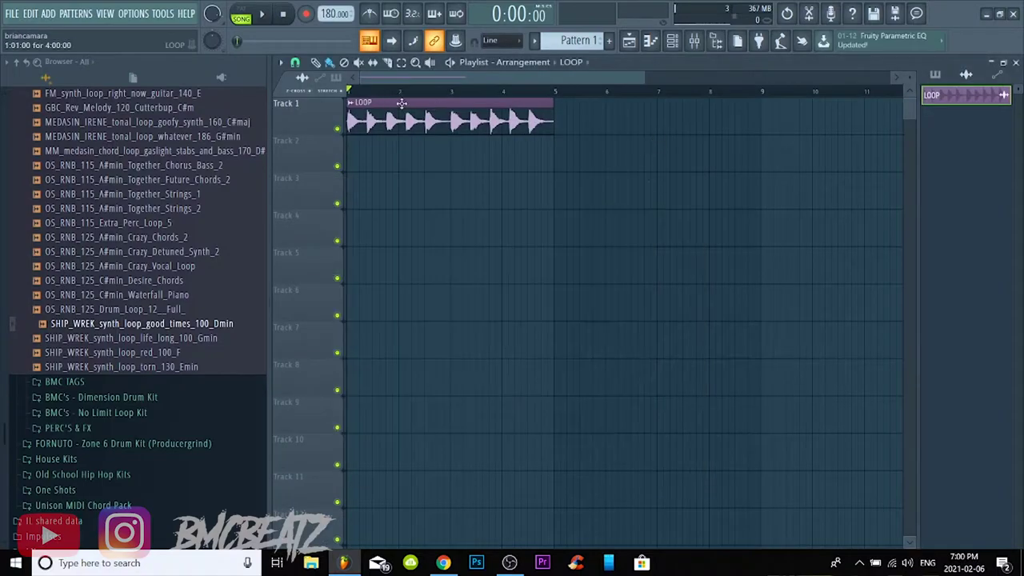
# Open the loop's sample in the Edison audio editor, run Detect pitch regions to examine its notes, and close the editor.
pyautogui.doubleClick(402, 109)
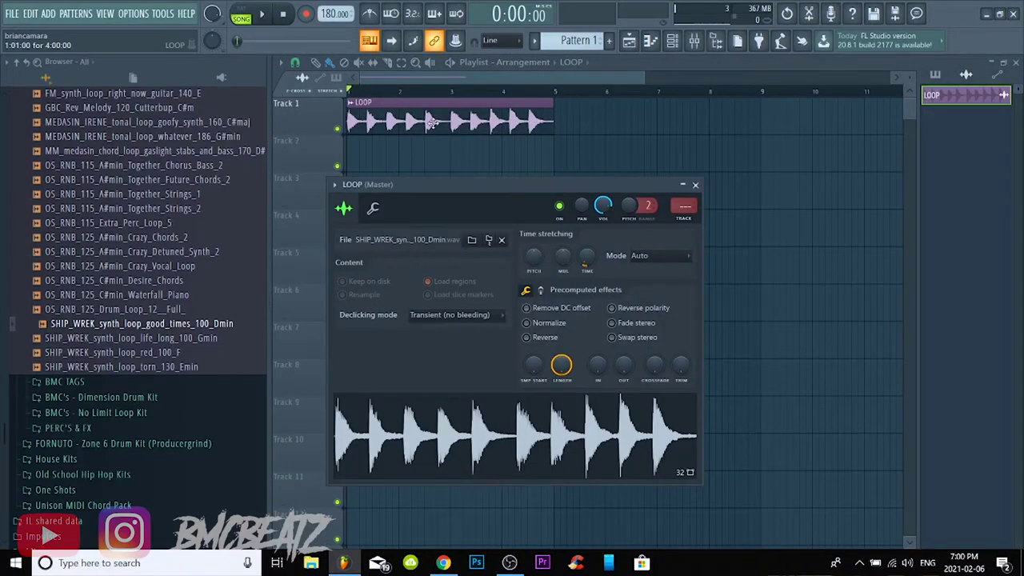
pyautogui.click(557, 448)
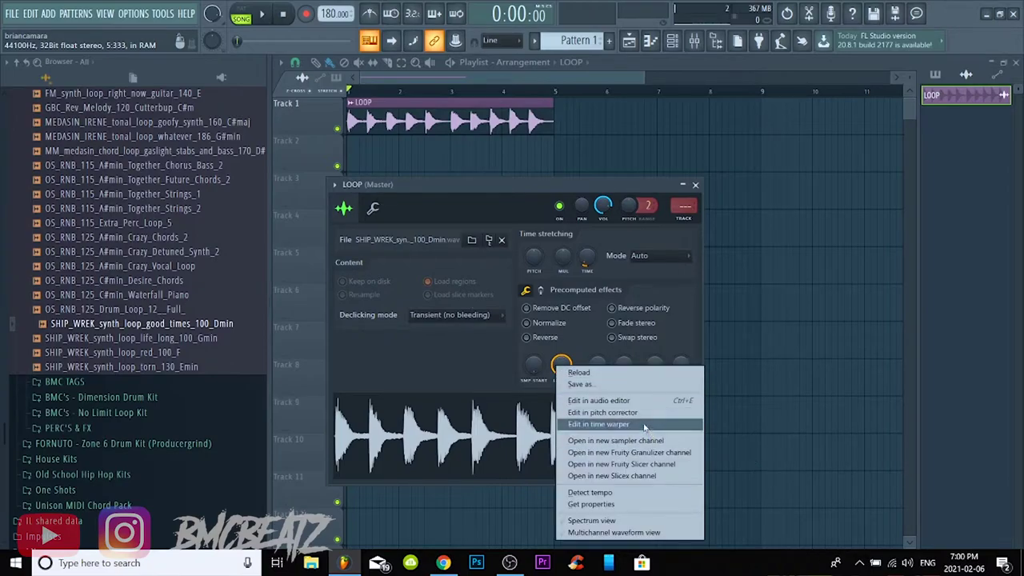
pyautogui.click(629, 402)
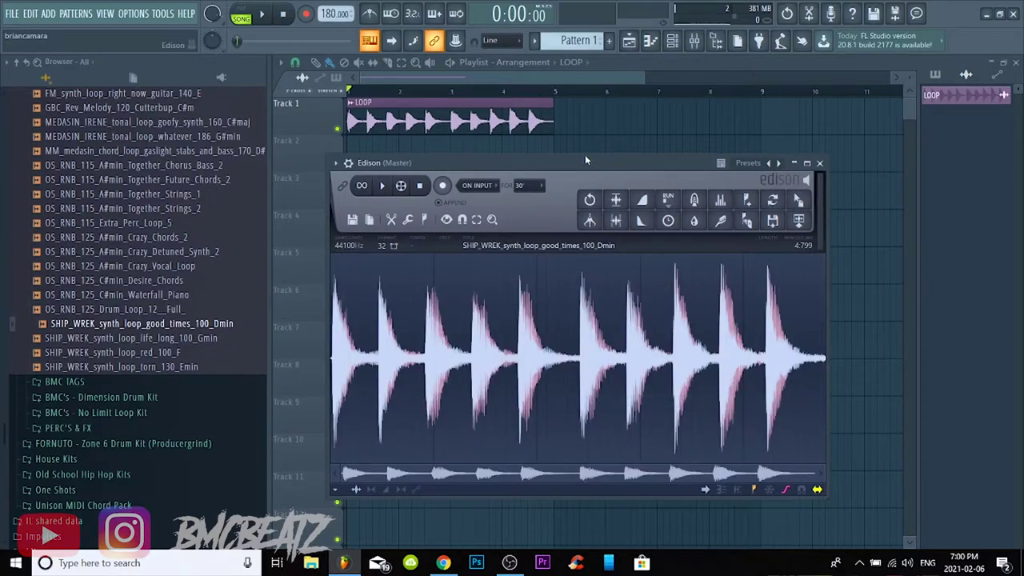
pyautogui.moveTo(585, 154); pyautogui.dragTo(579, 109)
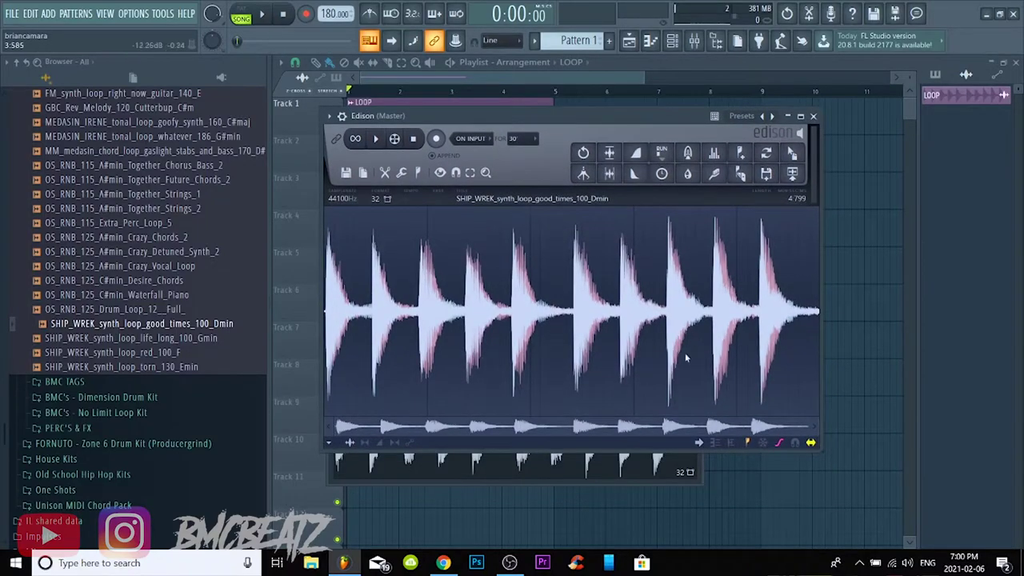
pyautogui.click(419, 175)
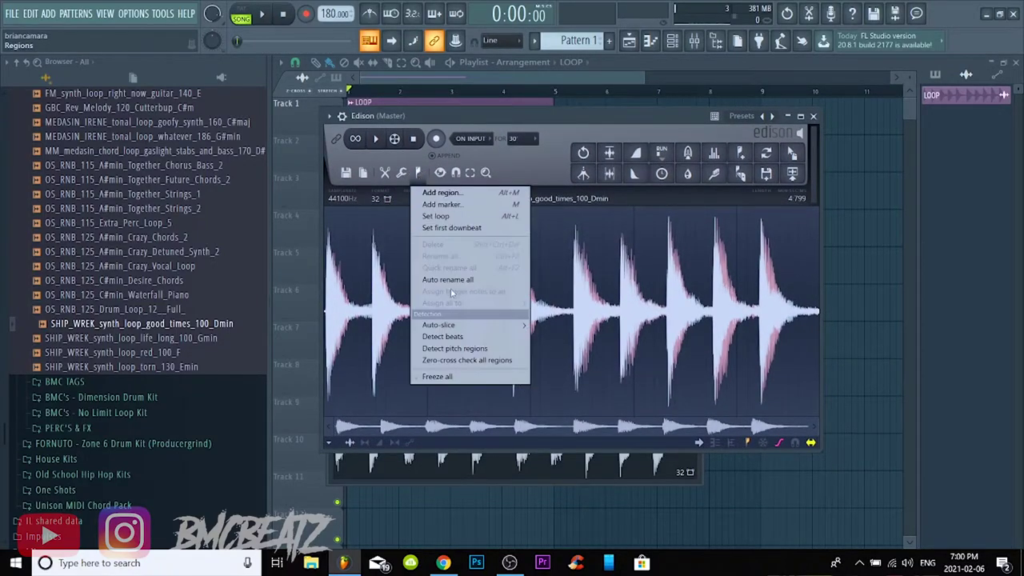
pyautogui.click(473, 349)
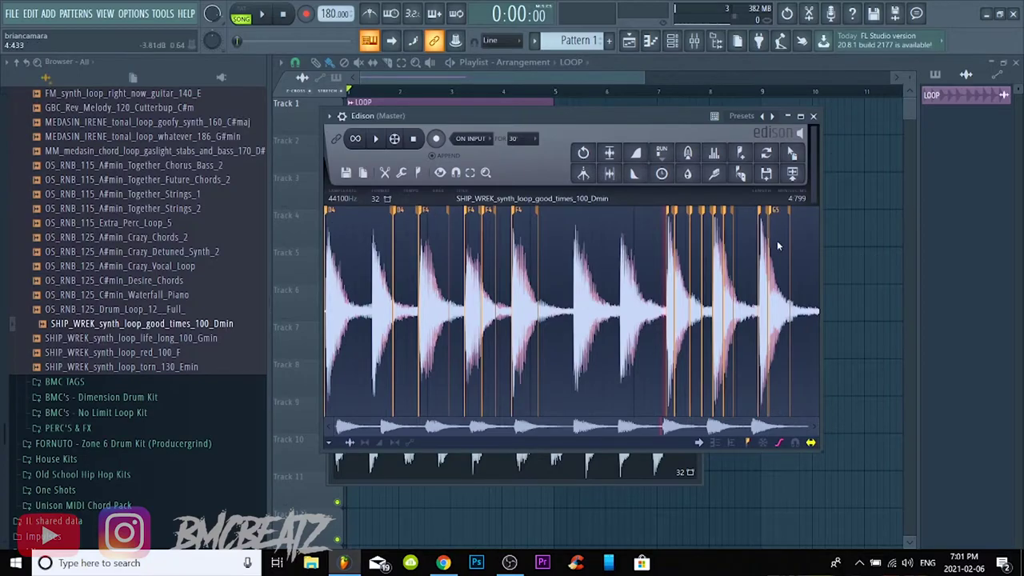
pyautogui.click(650, 58)
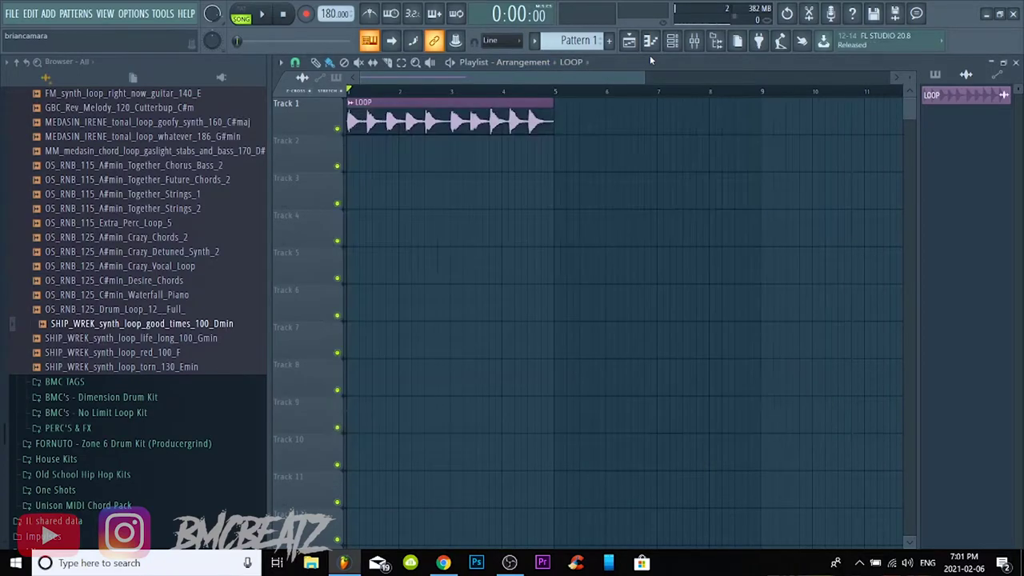
# Place Pattern 1 at bar 1 of playlist Track 2 and open the LABS piano roll.
pyautogui.click(556, 46)
pyautogui.moveTo(443, 165); pyautogui.dragTo(255, 158)
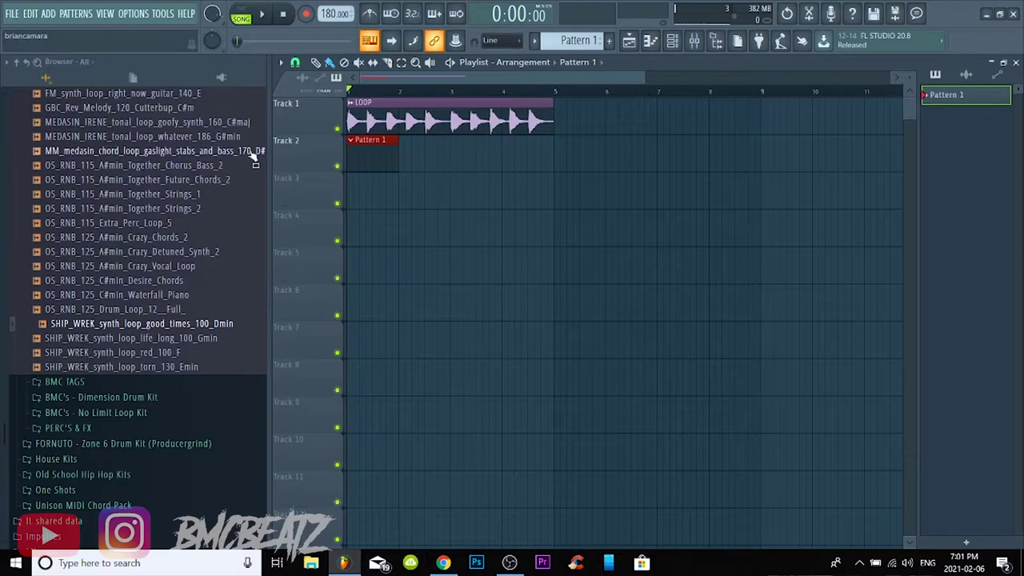
pyautogui.doubleClick(381, 150)
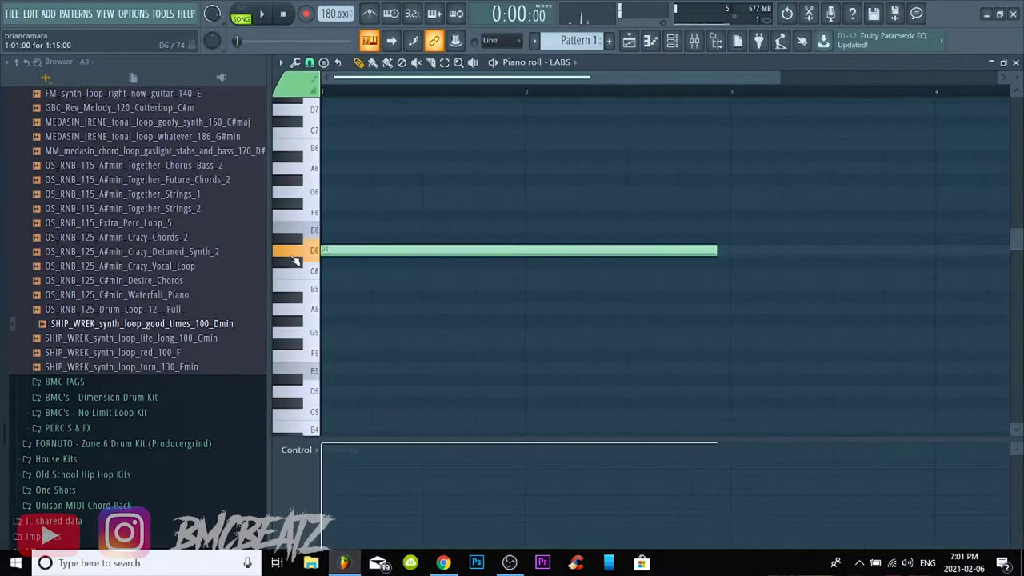
# Shorten the D6 note to one bar and add a one-bar F6 note at bar 2.
pyautogui.moveTo(294, 259); pyautogui.dragTo(296, 259)
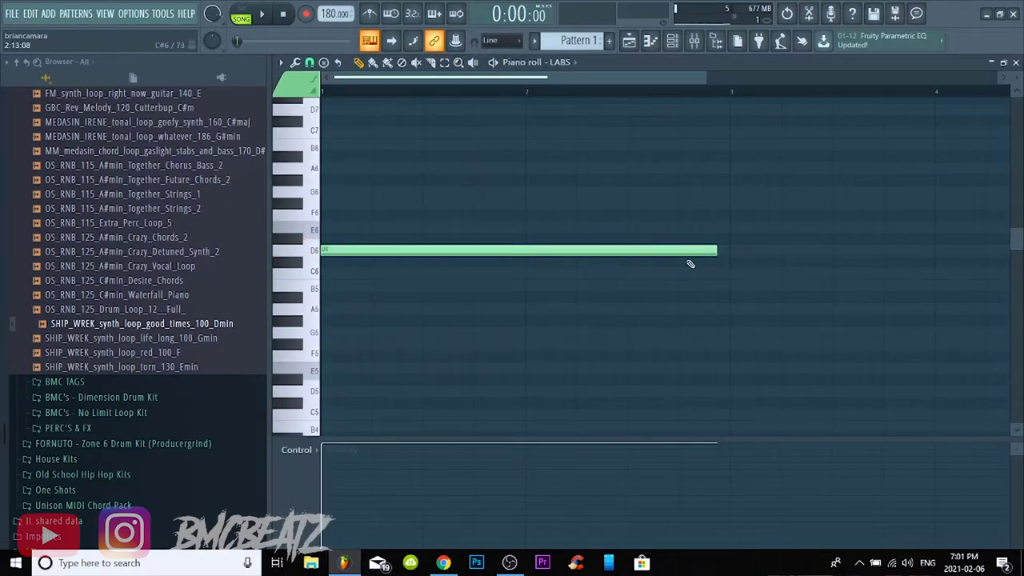
pyautogui.moveTo(714, 248); pyautogui.dragTo(524, 303)
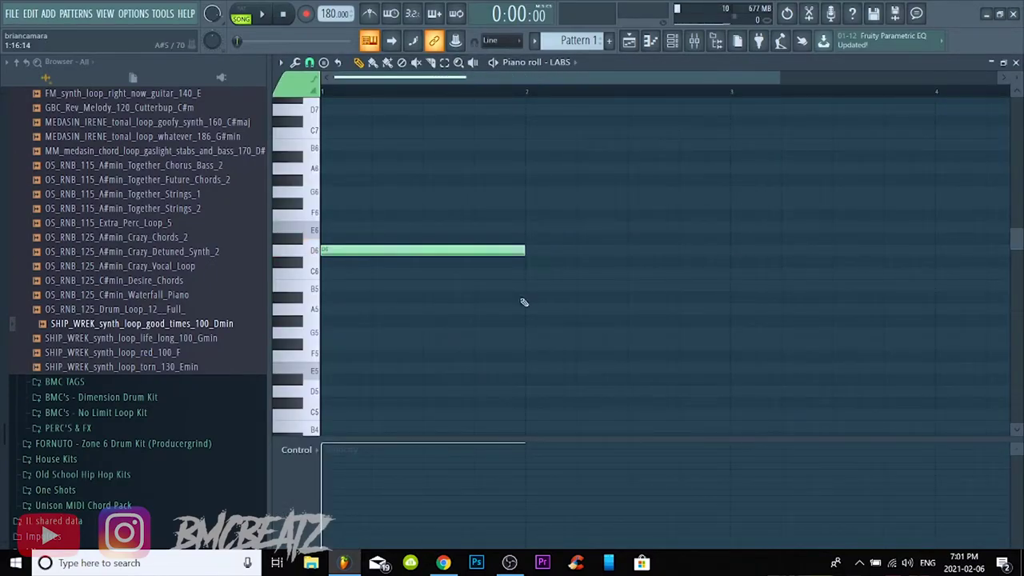
pyautogui.click(530, 216)
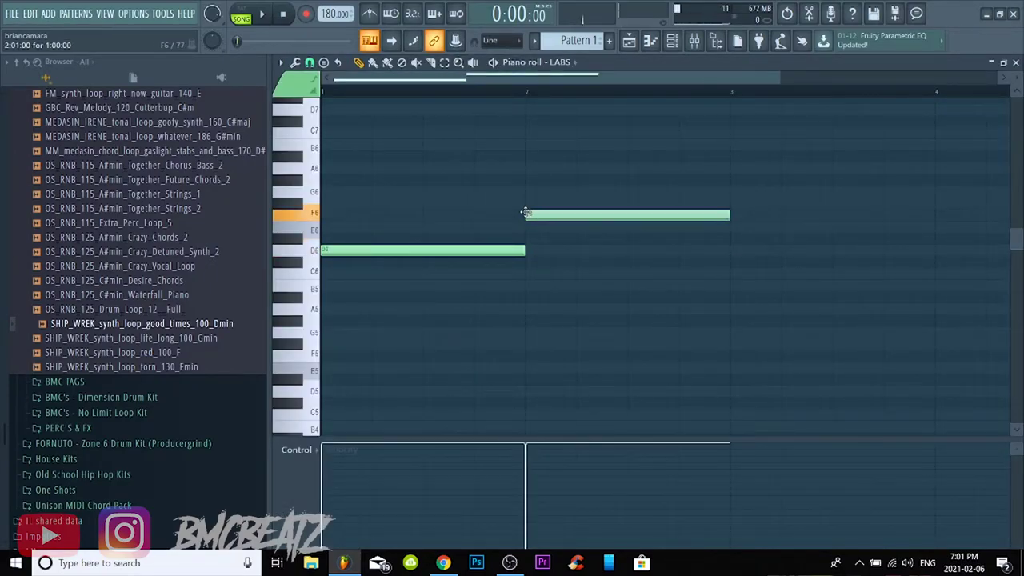
# Add a one-bar G6 note at bar 3 in the LABS piano roll and play it back.
pyautogui.click(730, 194)
pyautogui.press('space')
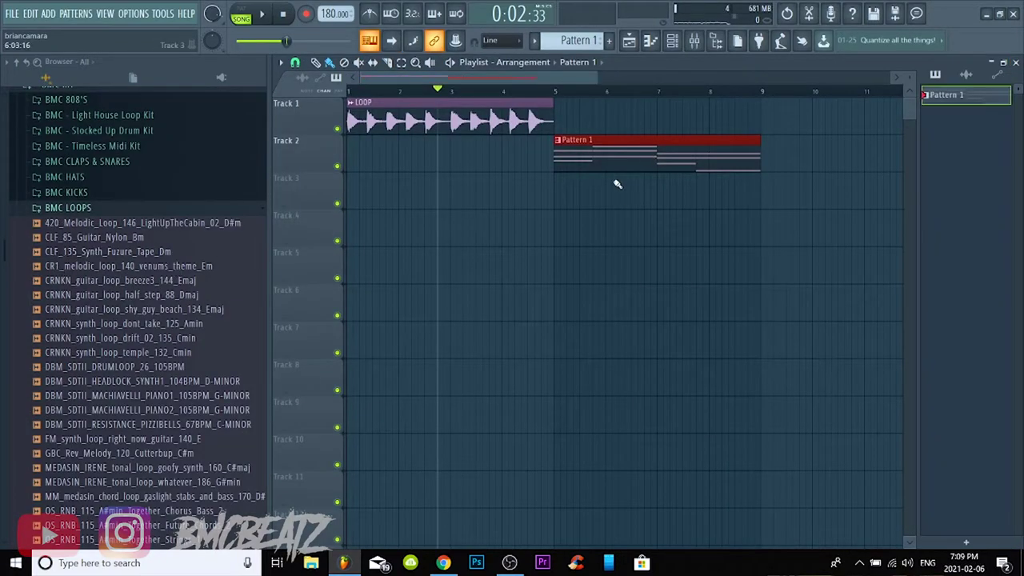
# Remove the Pattern 1 clip from Track 2 and place a copy of the LOOP clip at bar 5 there.
pyautogui.moveTo(610, 164); pyautogui.dragTo(744, 181)
pyautogui.scroll(-3, 676, 103)
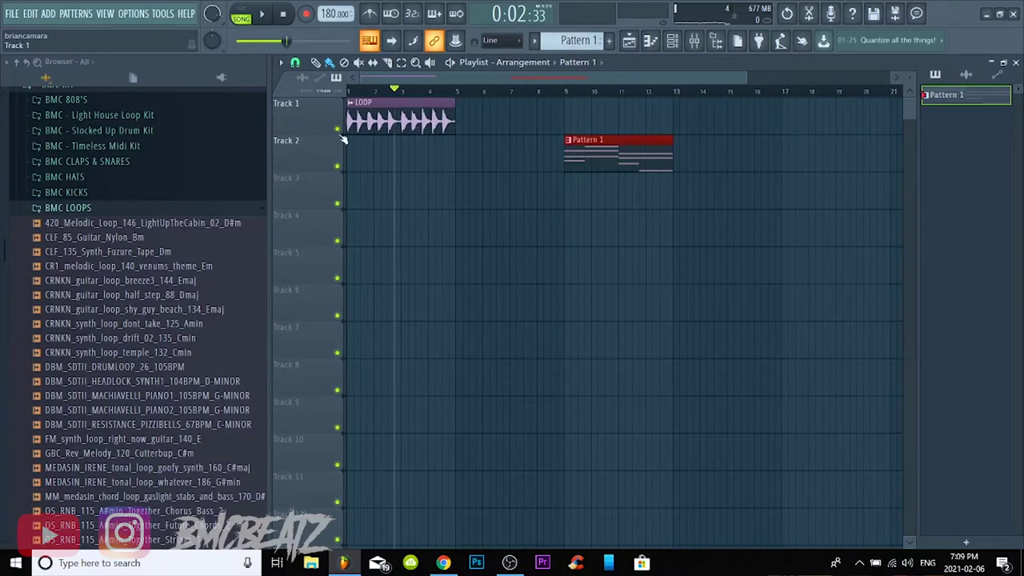
pyautogui.click(455, 130)
pyautogui.press('Delete')
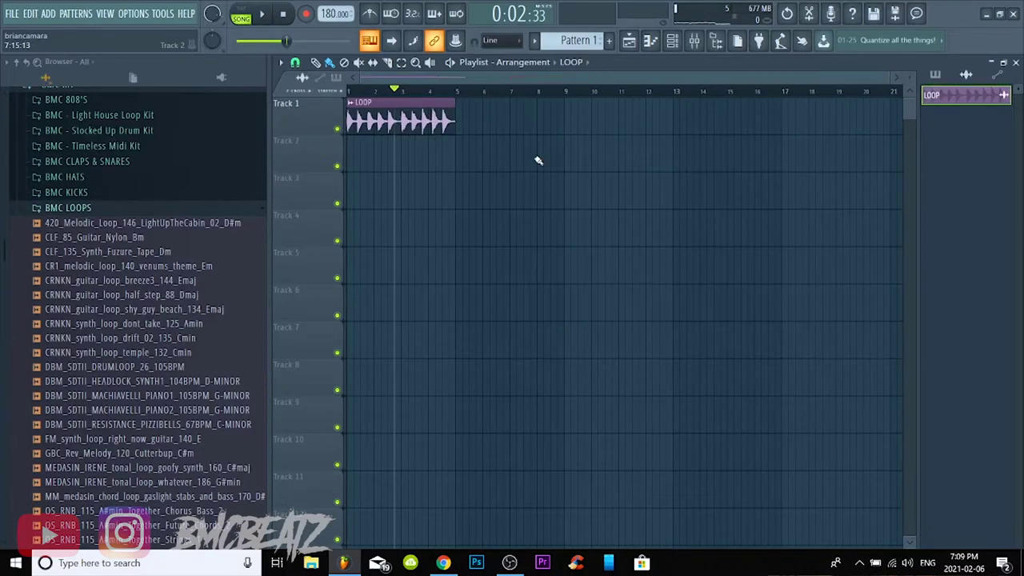
pyautogui.click(455, 159)
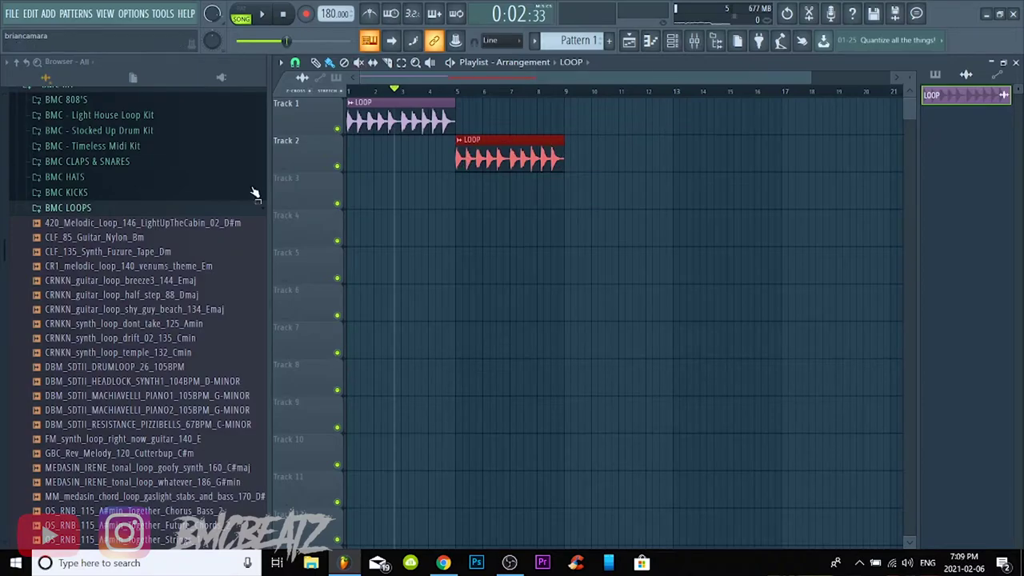
# Make the Track 2 loop clip unique, lower its time-stretching pitch in its channel settings, and play the result.
pyautogui.rightClick(461, 145)
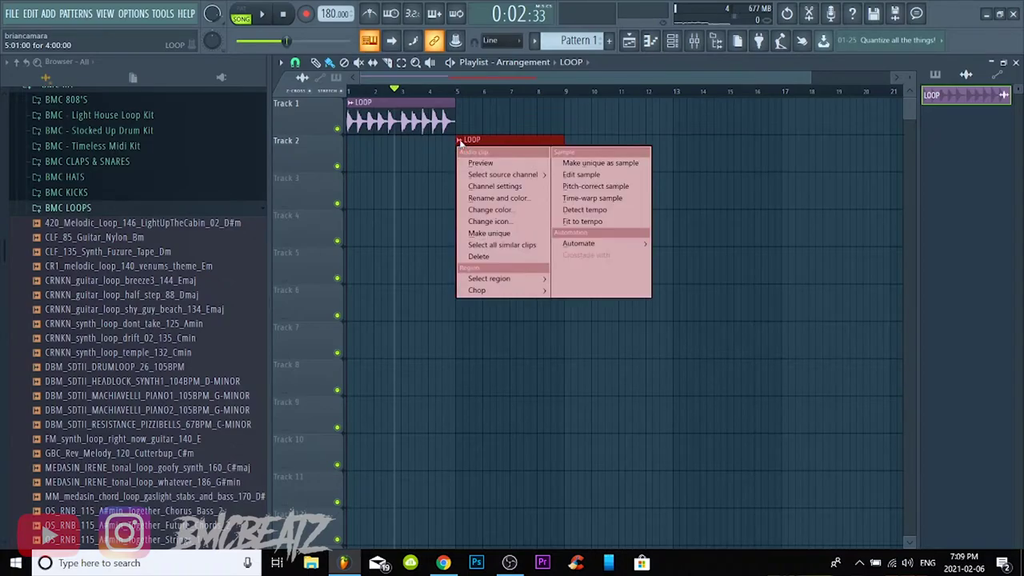
pyautogui.click(489, 233)
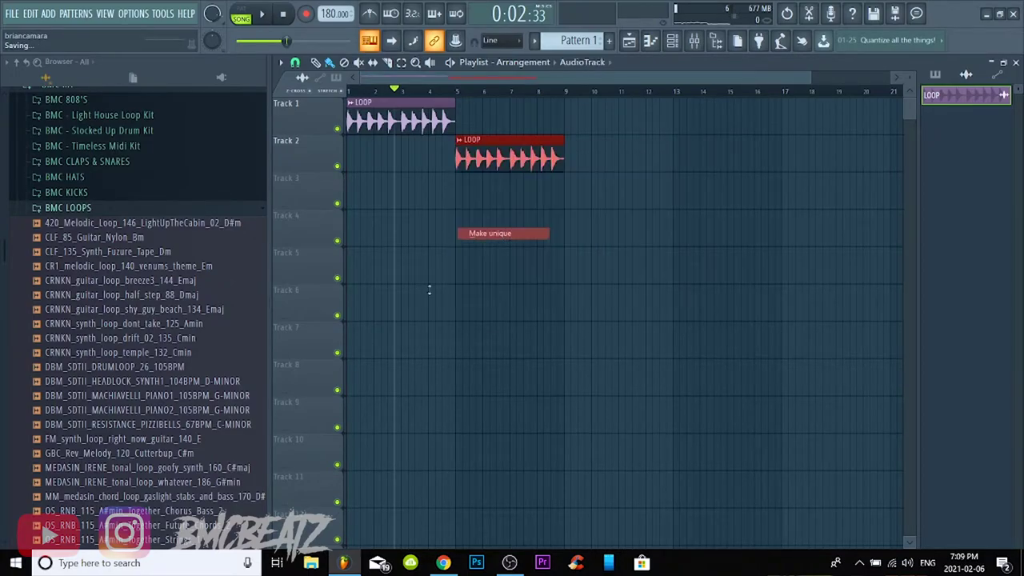
pyautogui.doubleClick(516, 160)
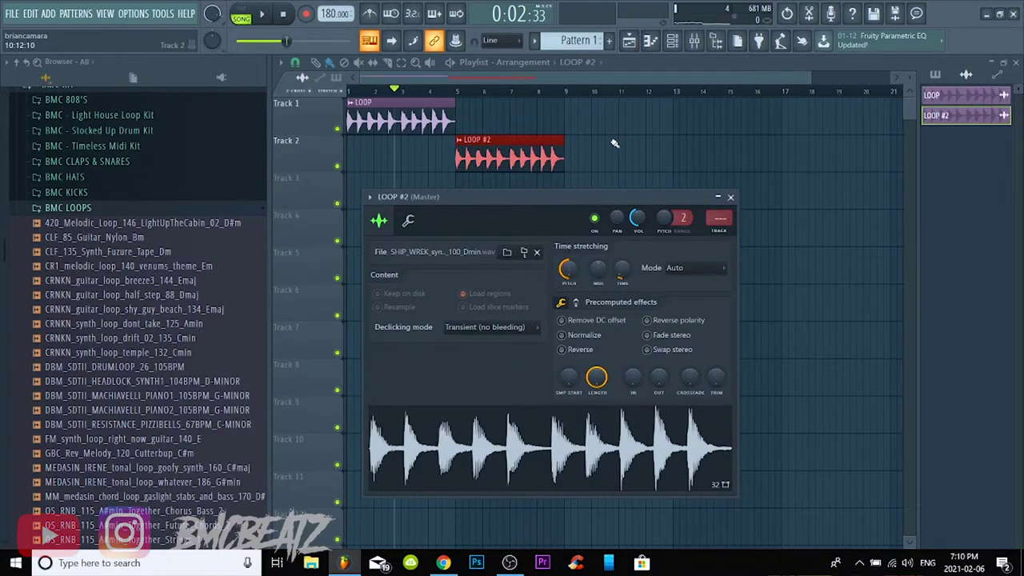
pyautogui.press('Escape')
pyautogui.press('space')
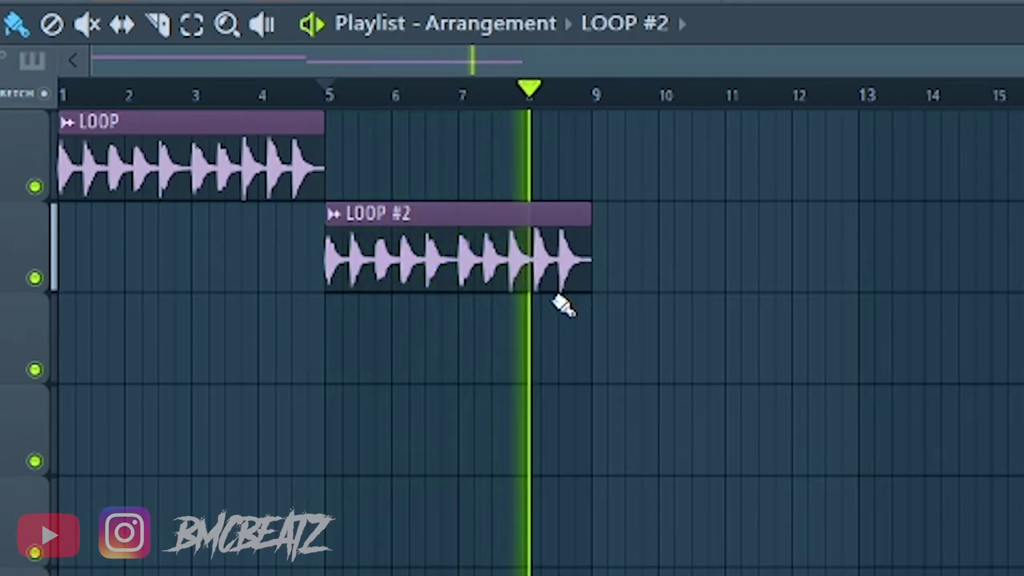
pyautogui.press('space')
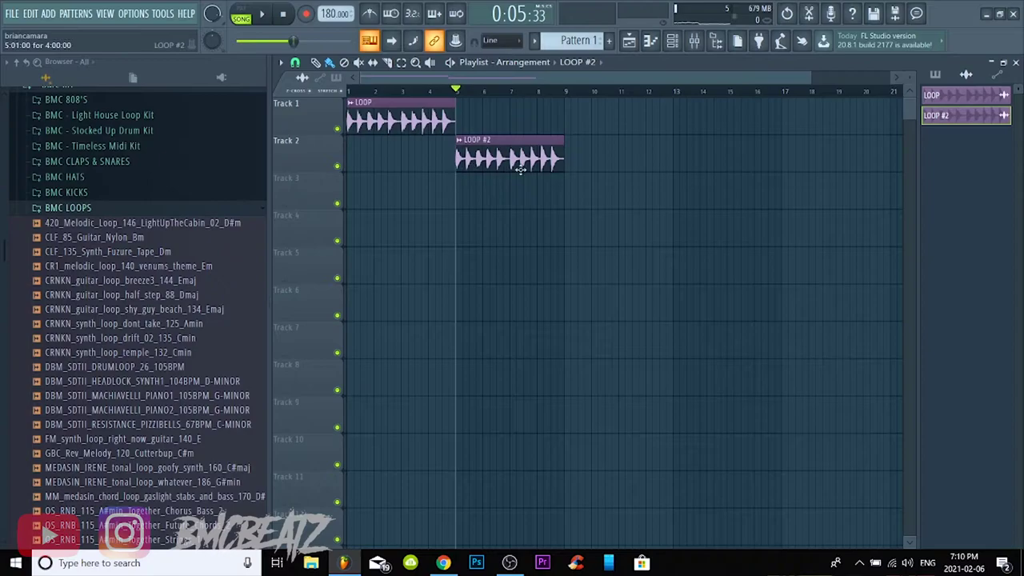
# Move LOOP #2 to bar 9 of Track 2 and duplicate both the LOOP and LOOP #2 clips once, directly after themselves.
pyautogui.moveTo(521, 170); pyautogui.dragTo(601, 180)
pyautogui.moveTo(514, 172); pyautogui.dragTo(395, 99)
pyautogui.hotkey('ctrl', 'b')
pyautogui.moveTo(641, 240); pyautogui.dragTo(626, 157)
pyautogui.hotkey('ctrl', 'b')
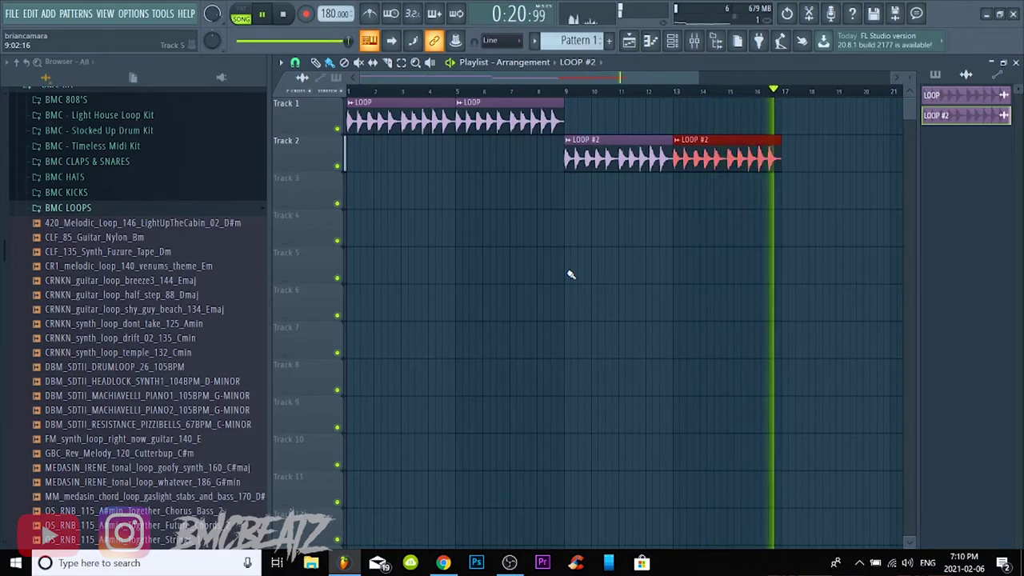
pyautogui.press('space')
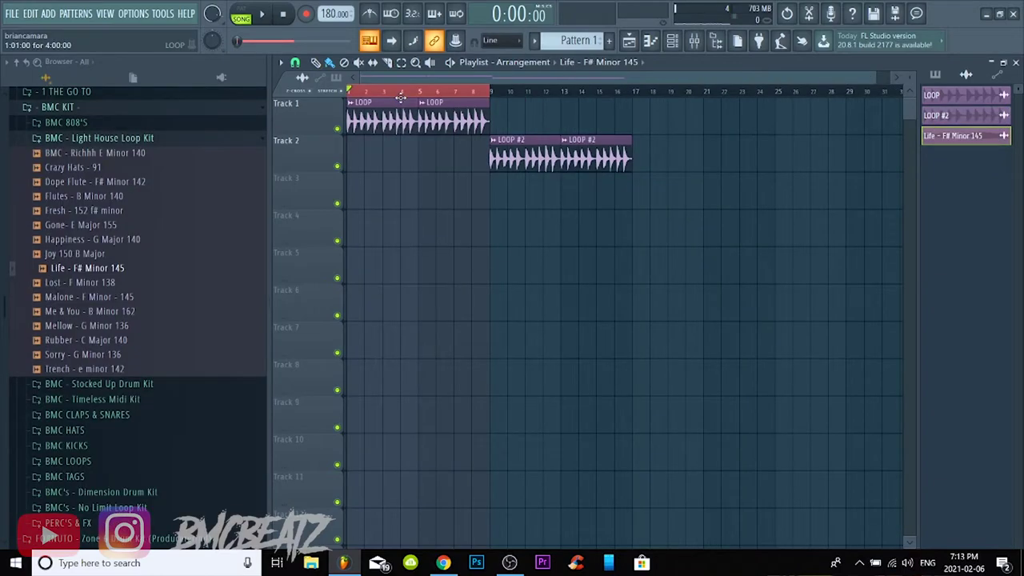
# Open the LOOP sample in a new Fruity Slicer channel and slice it by Beat.
pyautogui.doubleClick(376, 119)
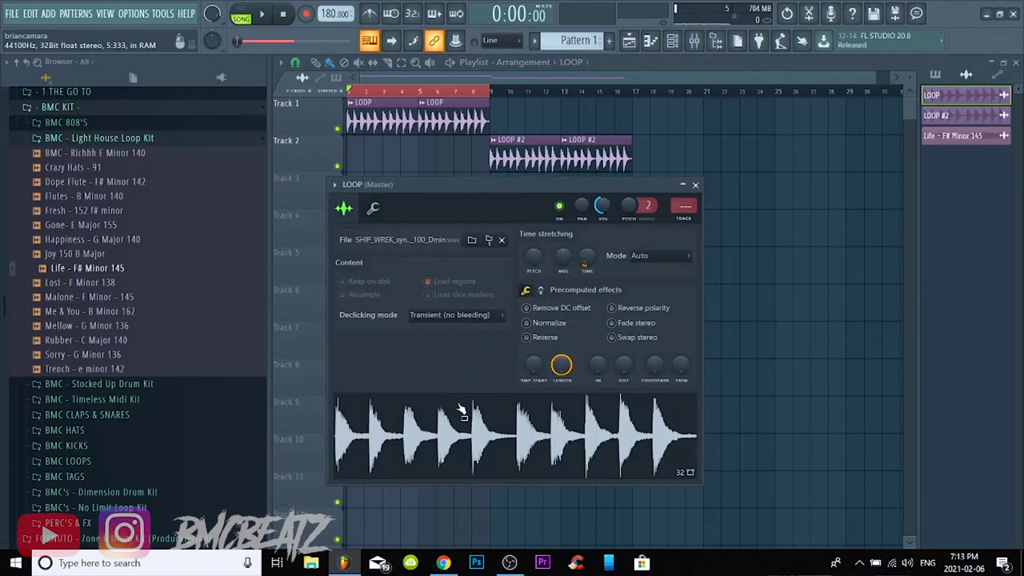
pyautogui.rightClick(480, 426)
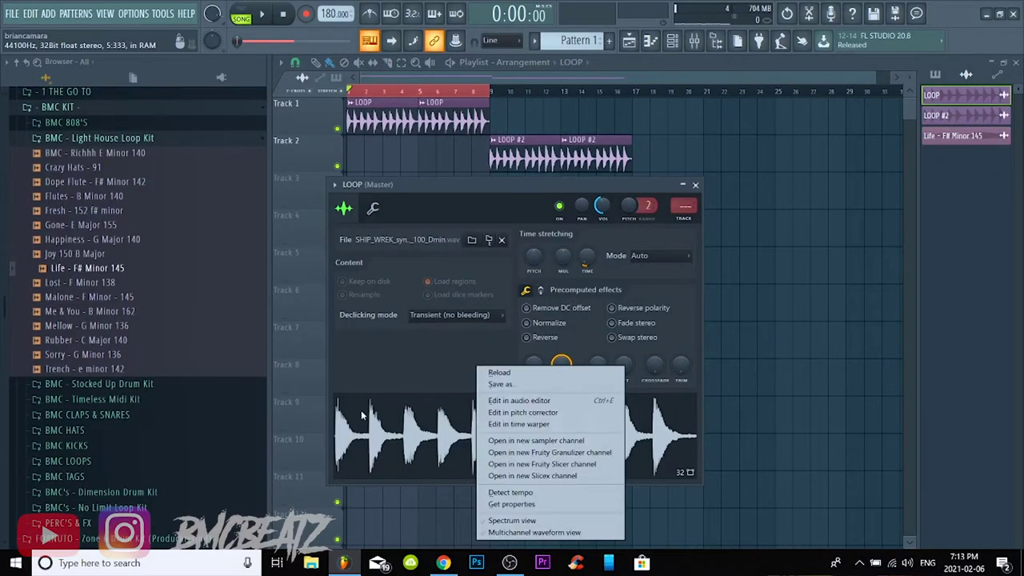
pyautogui.click(556, 465)
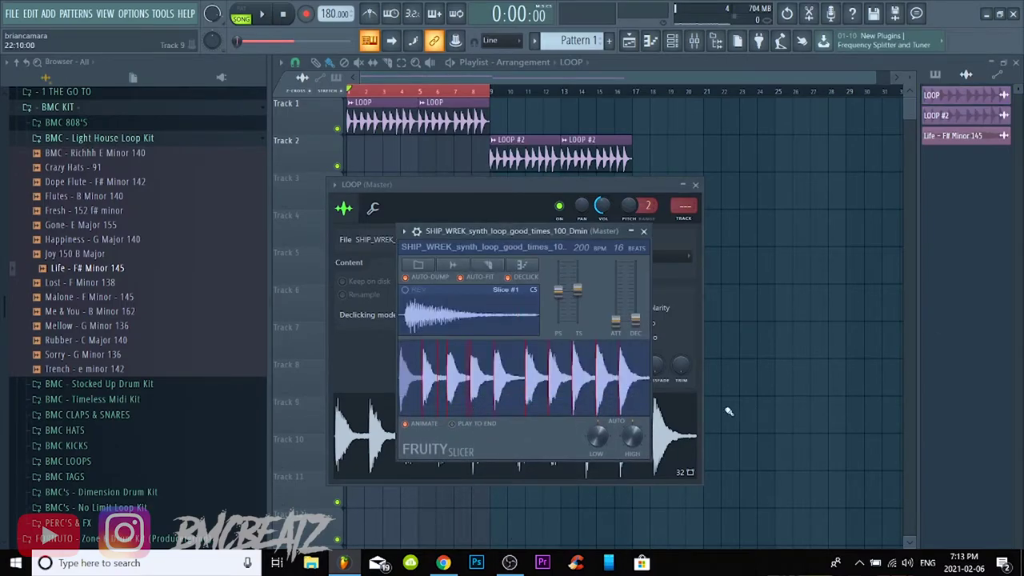
pyautogui.click(497, 269)
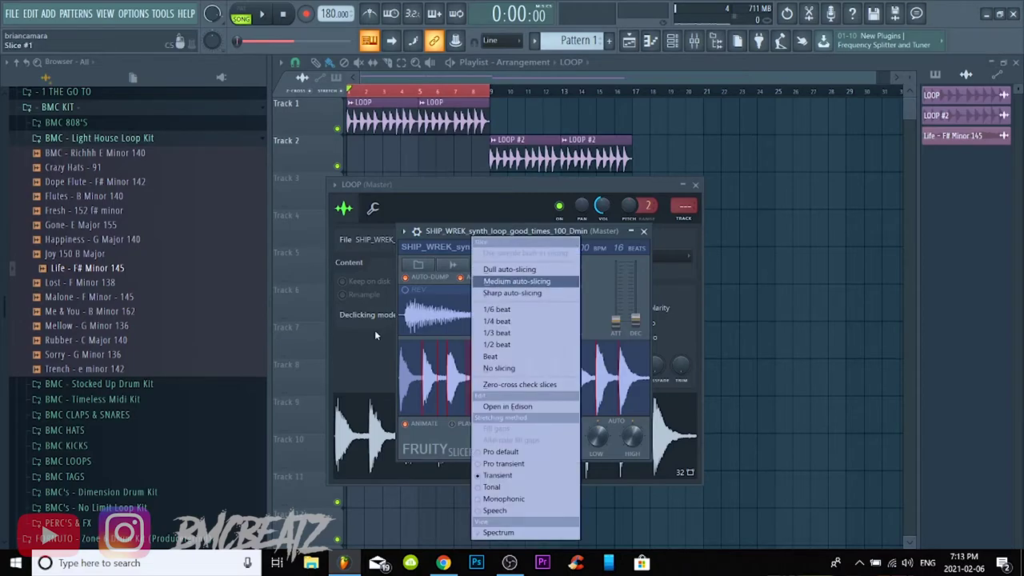
pyautogui.click(513, 357)
# Audition several consecutive beat slices in the Fruity Slicer waveform.
pyautogui.click(443, 386)
pyautogui.click(454, 385)
pyautogui.click(469, 385)
pyautogui.click(482, 385)
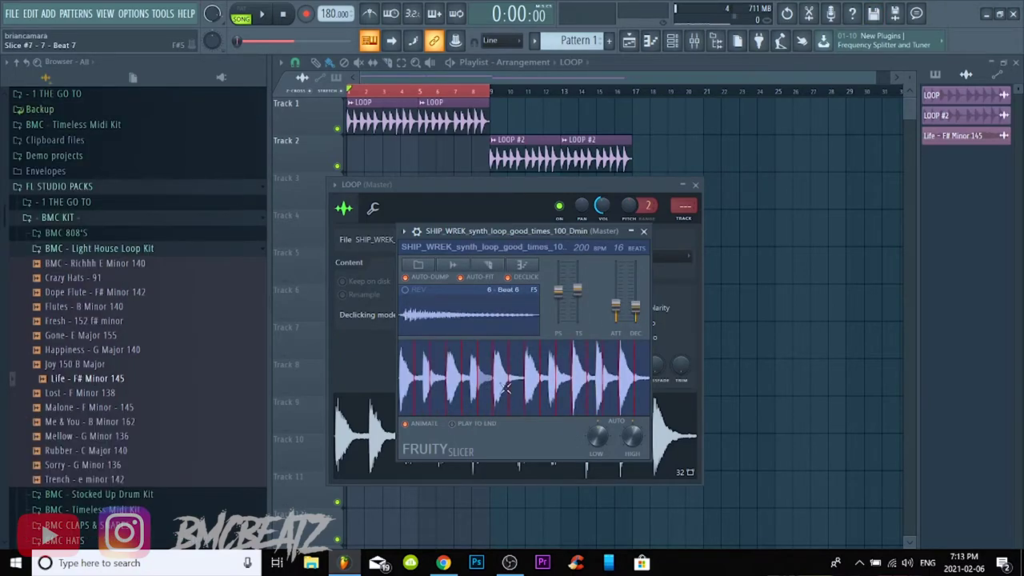
pyautogui.click(506, 388)
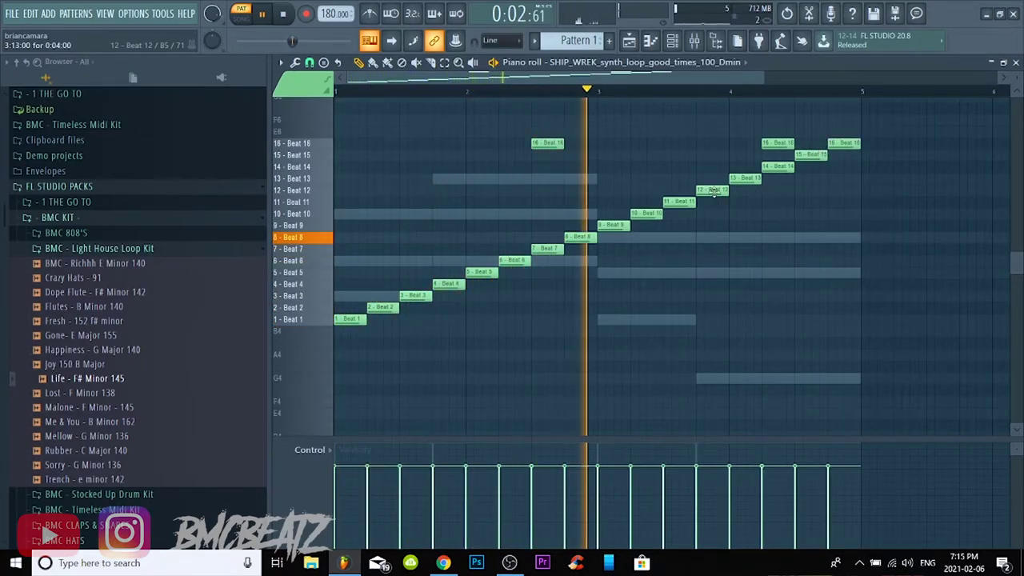
# Move the bar 4 Beat 16 note above Beat 14 one beat later and close the slicer's piano roll.
pyautogui.moveTo(781, 149); pyautogui.dragTo(809, 150)
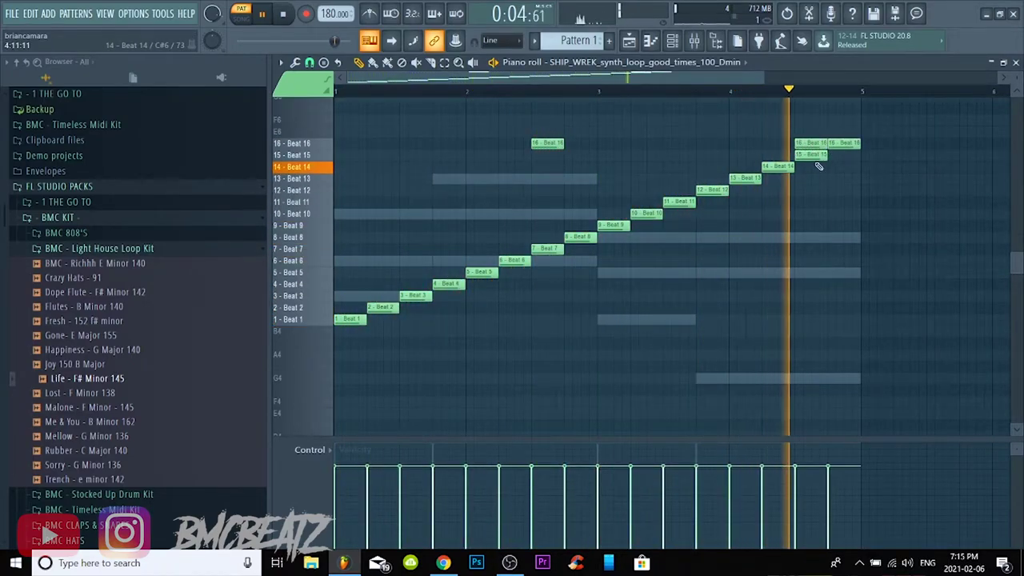
pyautogui.click(1017, 62)
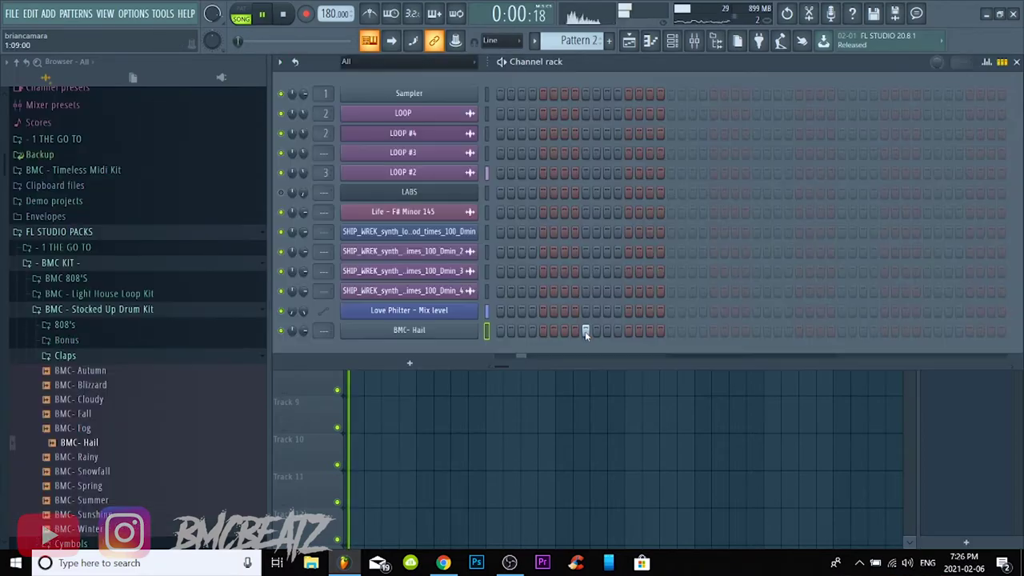
# Add BMC- Hail clap hits on step 9 of bars 2, 3 and 4 in Pattern 2.
pyautogui.click(758, 331)
pyautogui.click(926, 331)
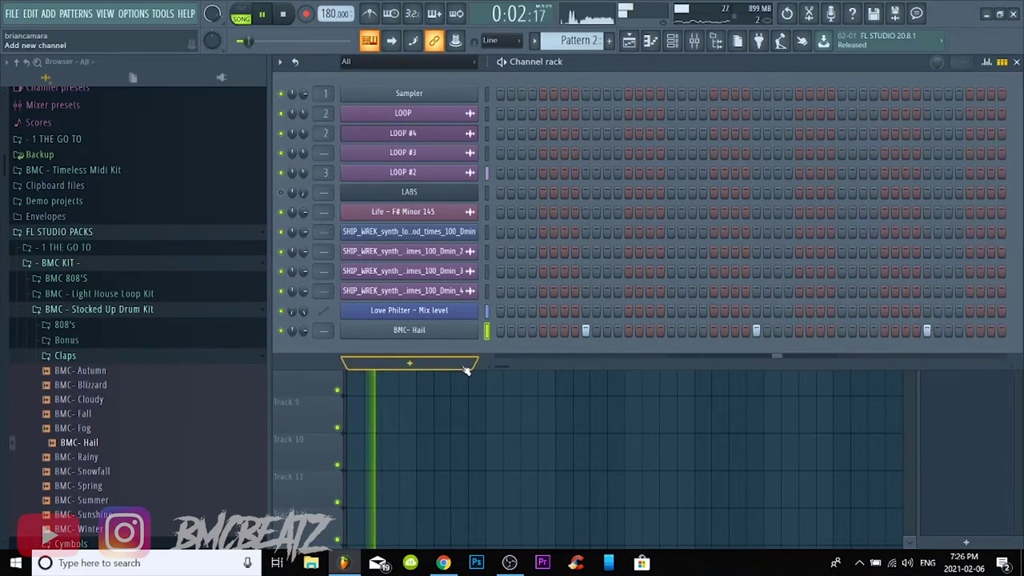
pyautogui.moveTo(505, 370); pyautogui.dragTo(512, 370)
pyautogui.click(926, 333)
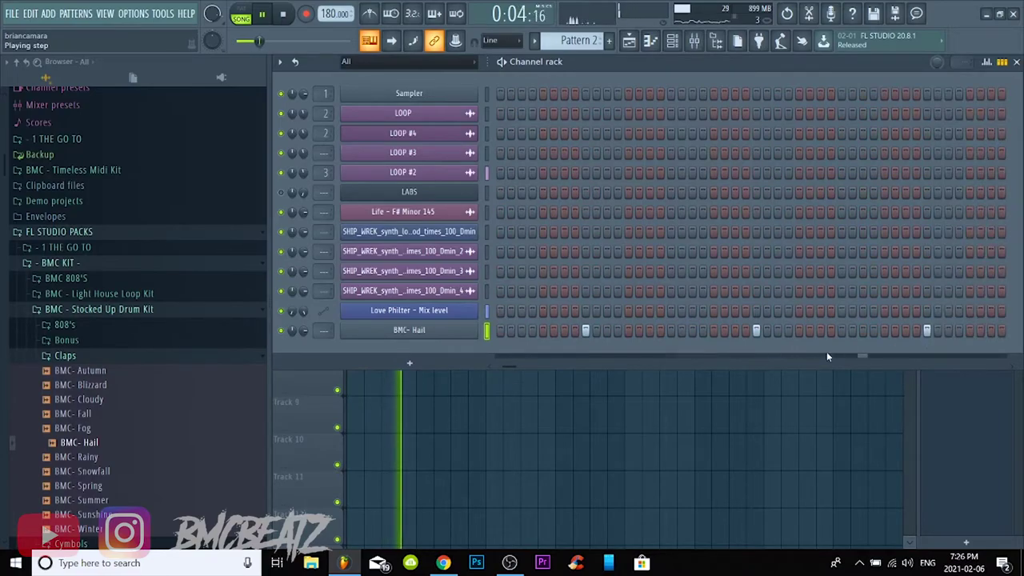
# Duplicate the four bars of BMC- Hail clap notes into bars 5 to 8 in the piano roll, and return to the channel rack.
pyautogui.rightClick(482, 329)
pyautogui.click(500, 333)
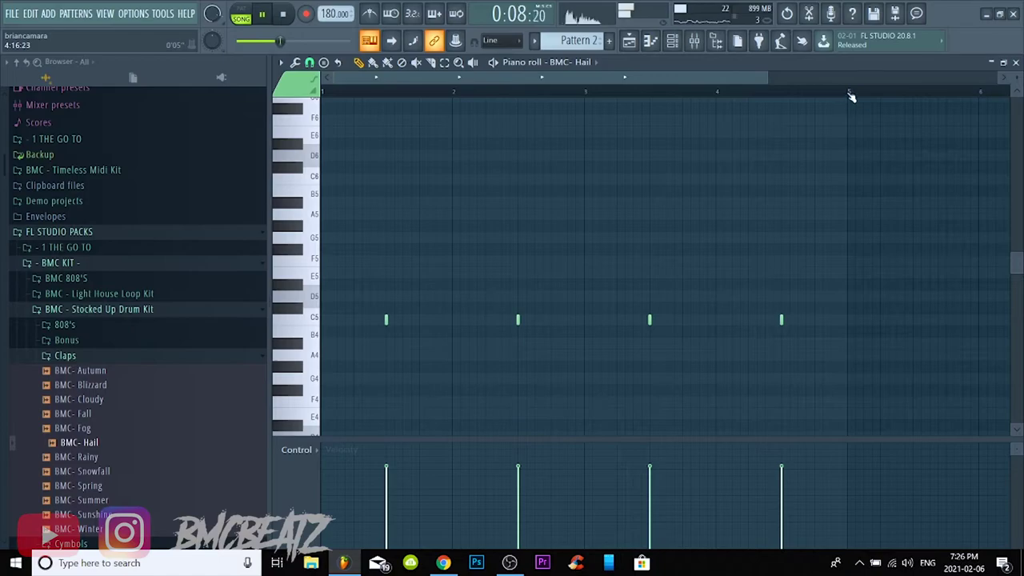
pyautogui.moveTo(850, 93); pyautogui.dragTo(2, 240)
pyautogui.hotkey('ctrl', 'b')
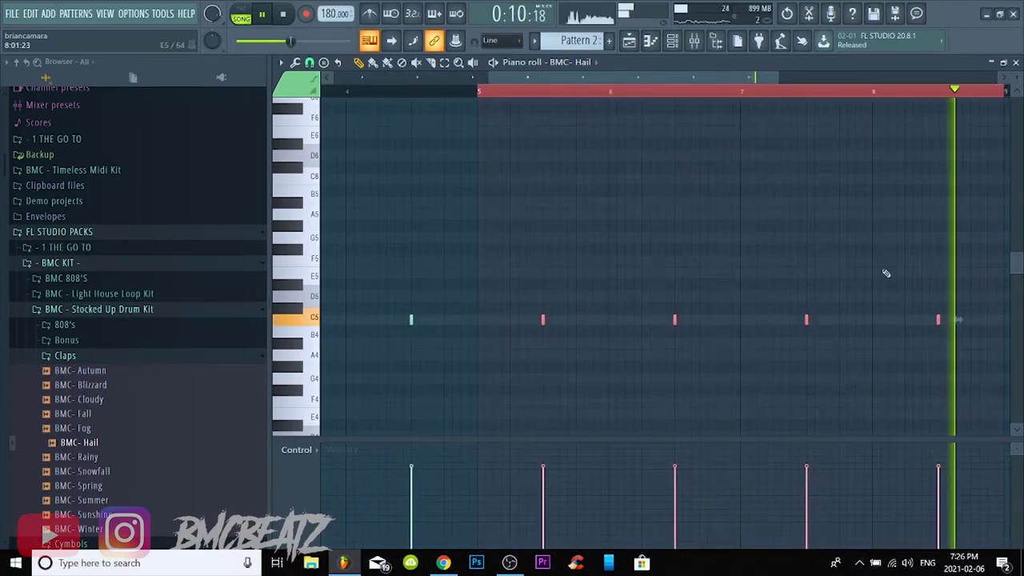
pyautogui.click(1016, 62)
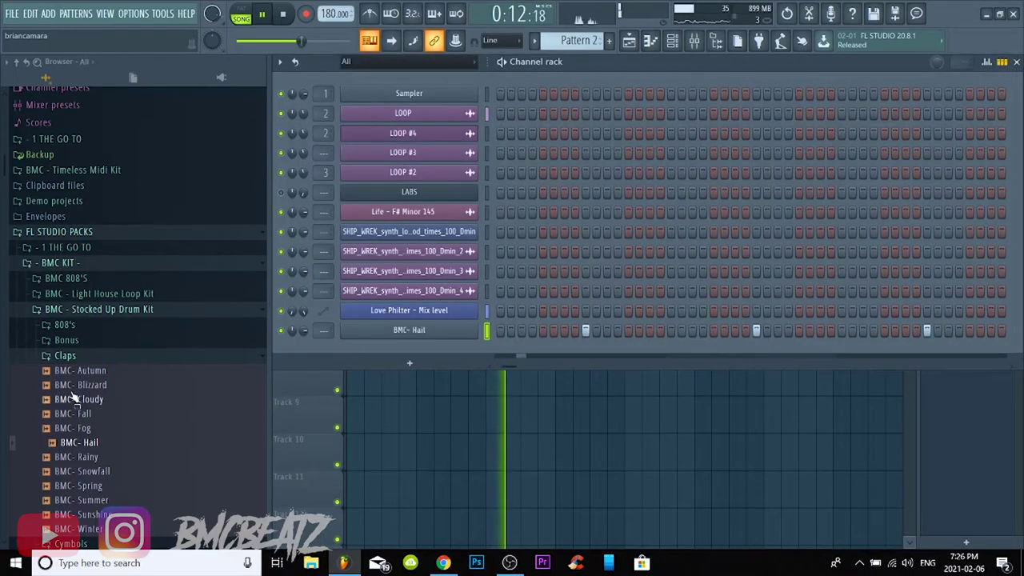
# Add the BMC- Rose hi-hat from the Stocked Up Drum Kit's Hi Hats folder as a channel and fill each 2 steps.
pyautogui.click(87, 356)
pyautogui.click(94, 399)
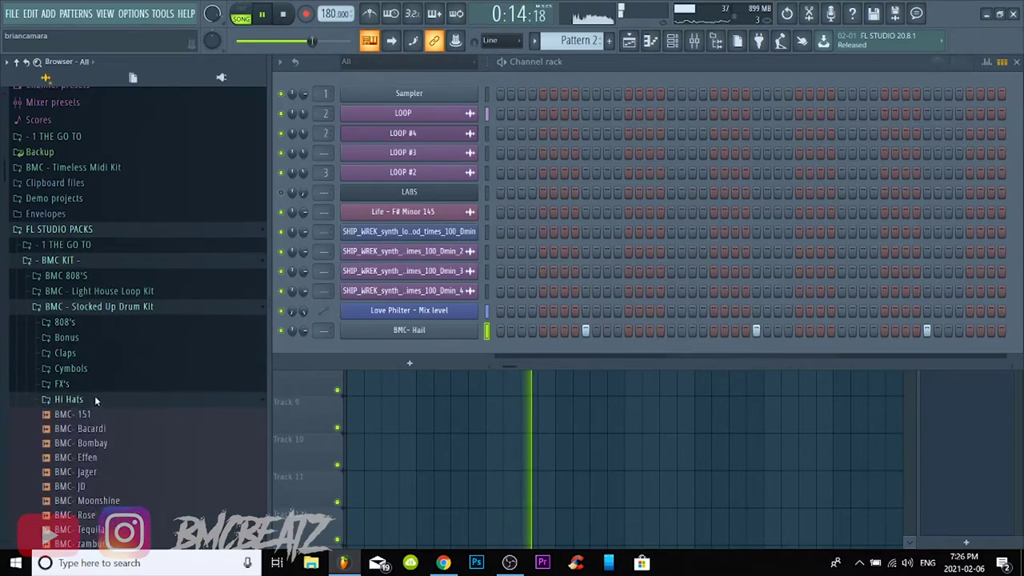
pyautogui.click(97, 426)
pyautogui.scroll(-2, 111, 471)
pyautogui.click(88, 455)
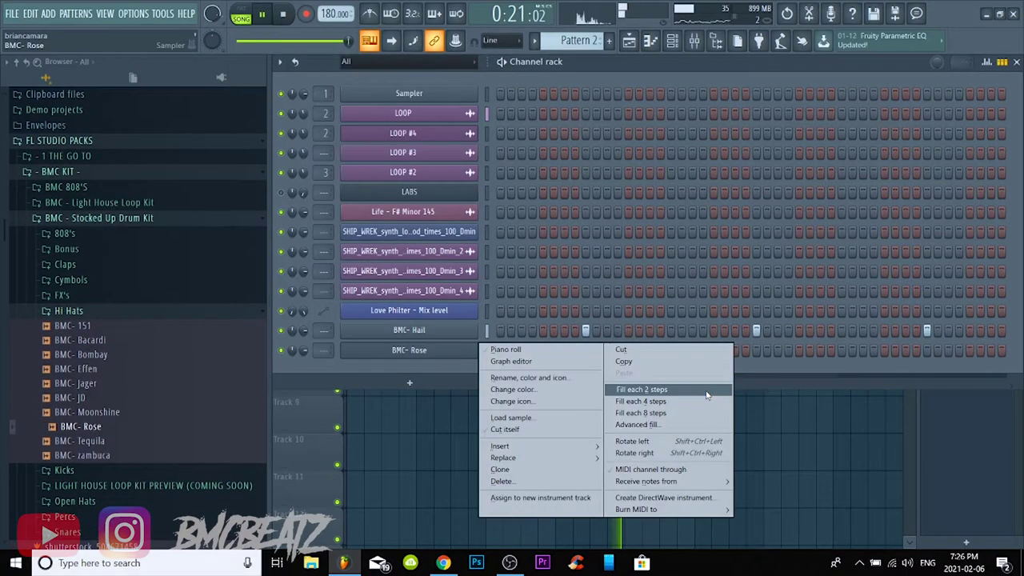
pyautogui.click(707, 392)
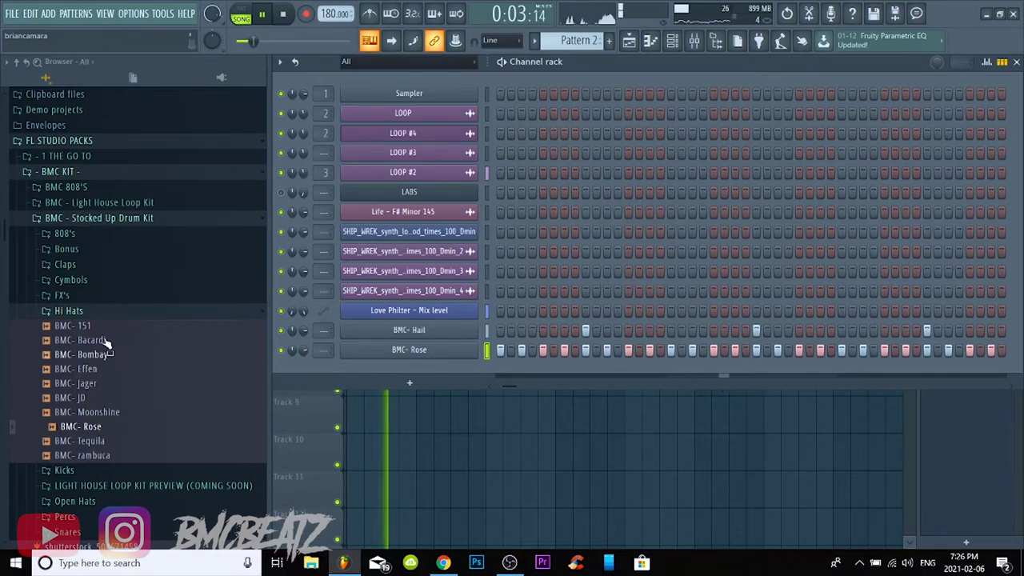
# Open the channel settings of the hi-hat below BMC- Hail in the channel rack.
pyautogui.click(384, 352)
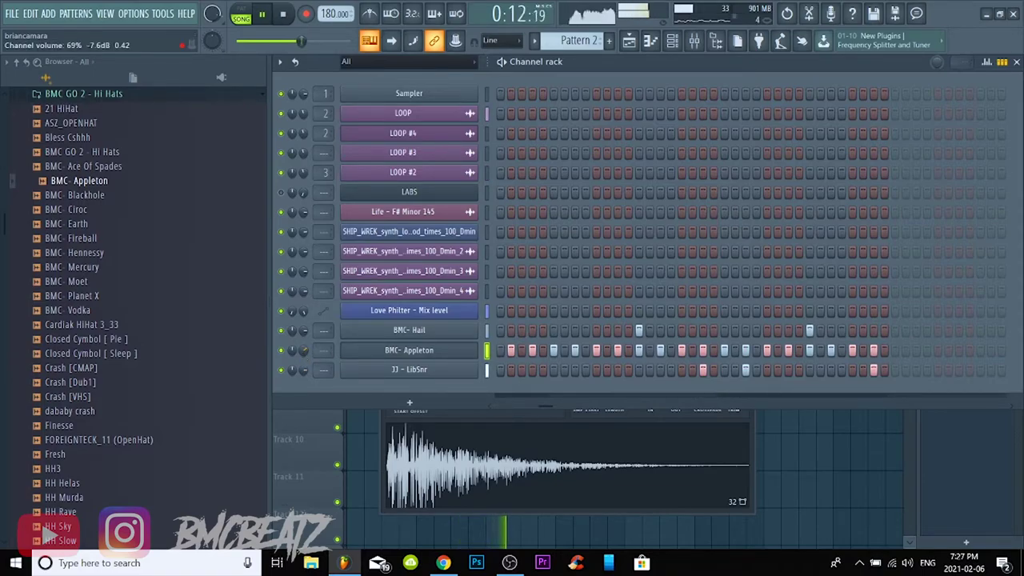
pyautogui.click(394, 352)
pyautogui.click(456, 239)
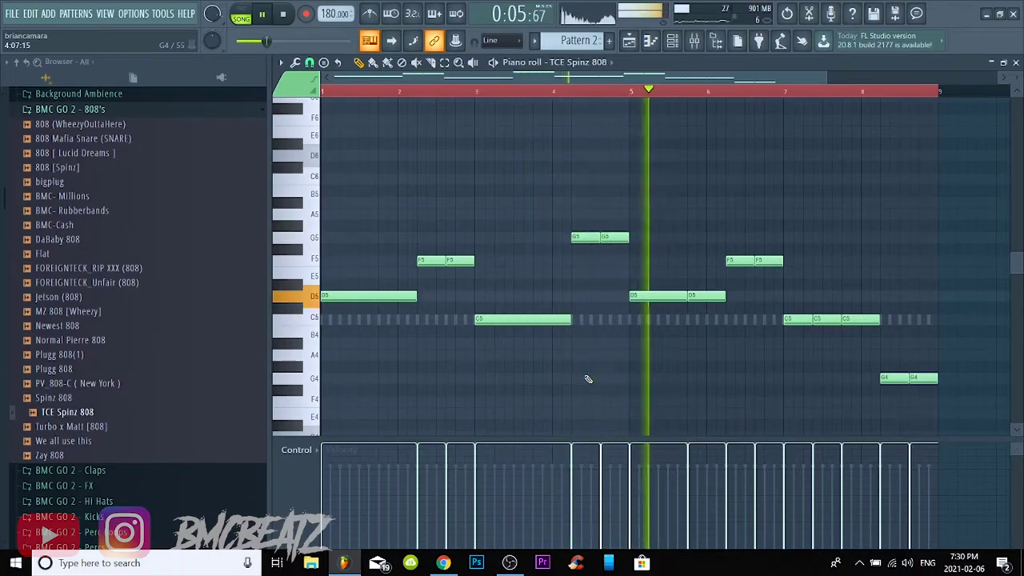
# Delete the second D5 note after bar 5 in the TCE Spinz 808 piano roll and lengthen the first to cover its space.
pyautogui.rightClick(702, 297)
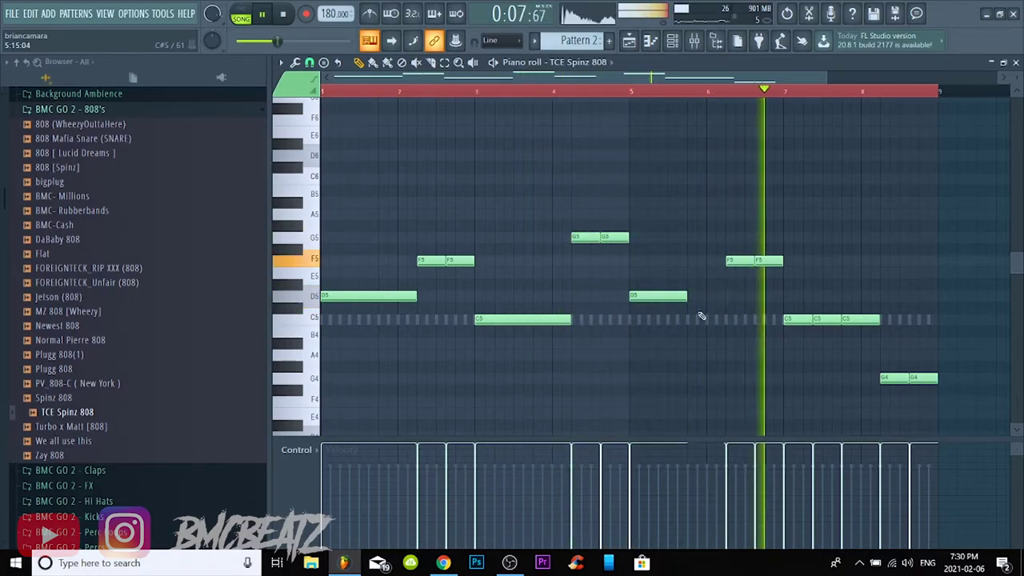
pyautogui.moveTo(686, 297); pyautogui.dragTo(725, 297)
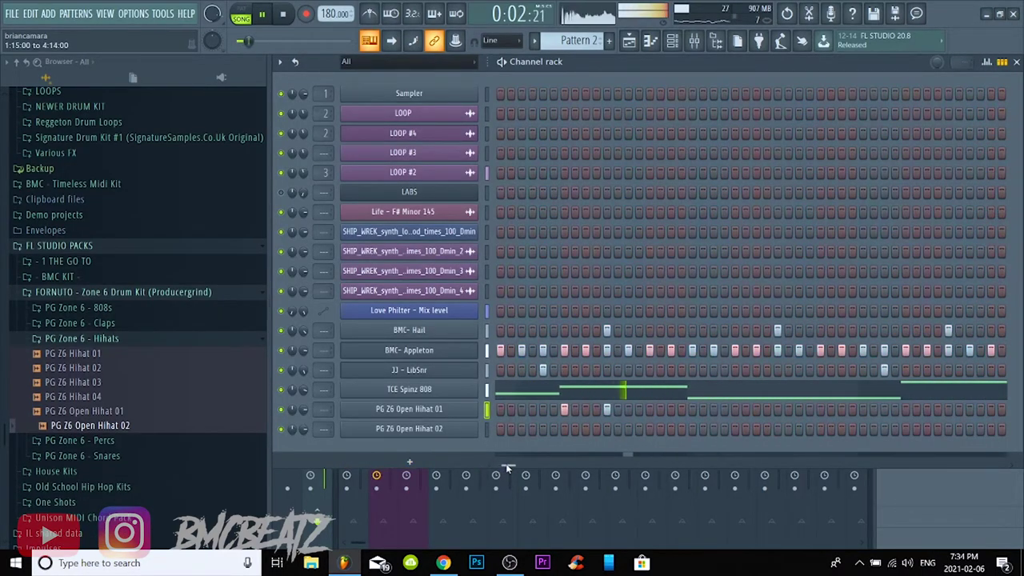
# Add PG Z6 Open Hihat 01 hits on steps 5 and 9 of bar 4.
pyautogui.click(746, 409)
pyautogui.click(789, 409)
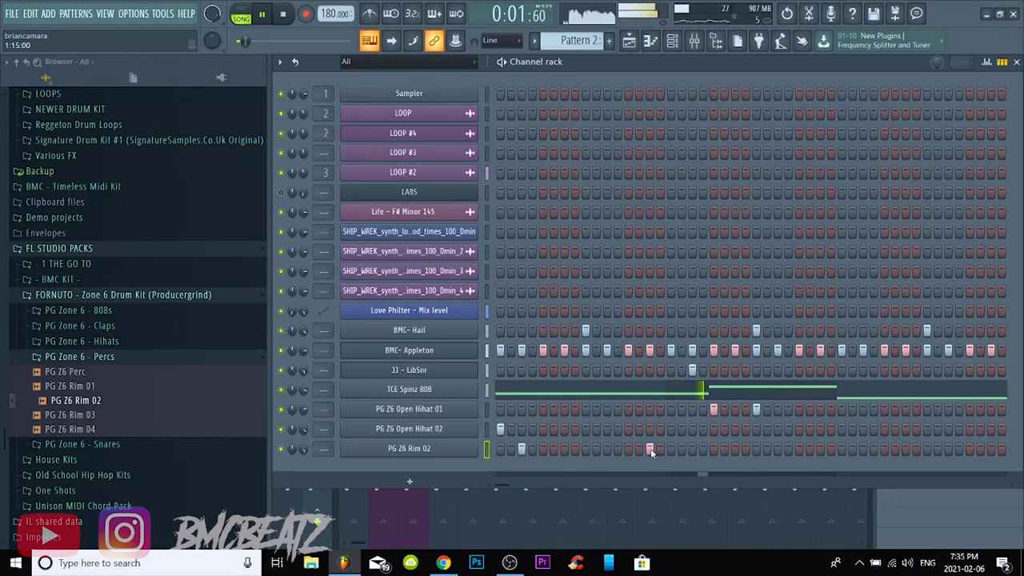
# Add a PG Z6 Rim 02 hit on step 15 of bar 3.
pyautogui.moveTo(506, 485); pyautogui.dragTo(511, 487)
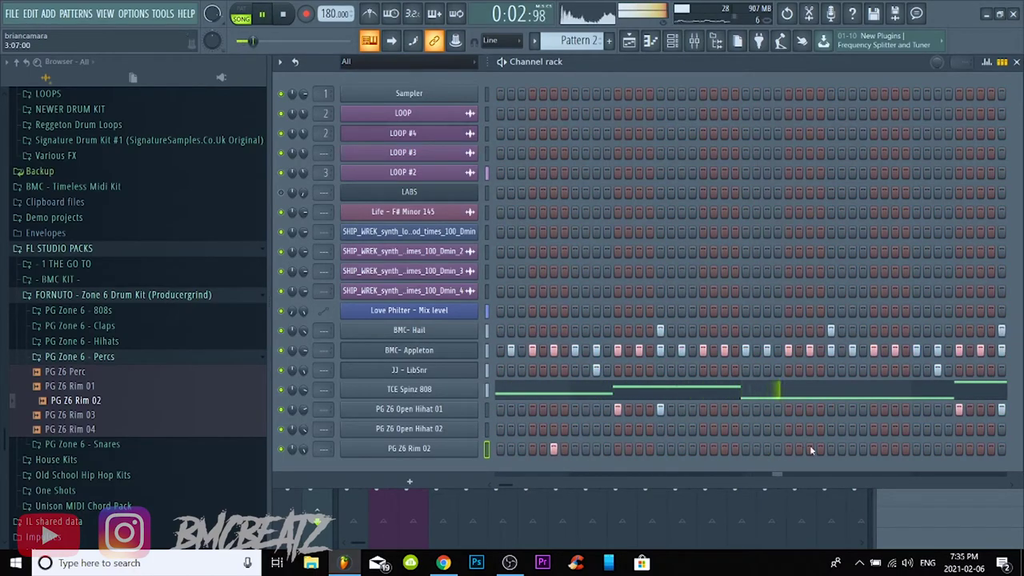
pyautogui.click(895, 449)
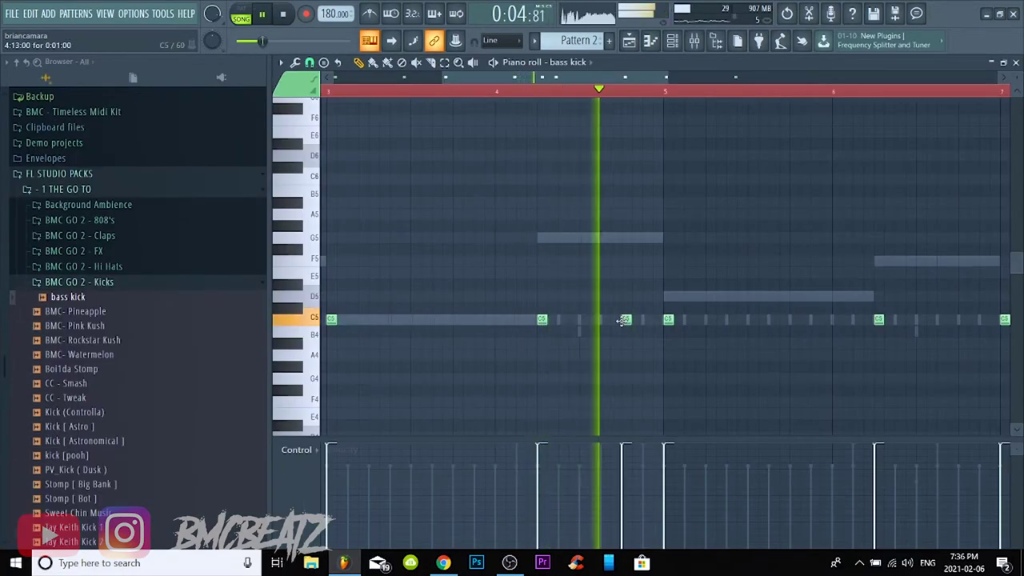
# Restart playback and review the bass kick notes across the whole pattern in the piano roll.
pyautogui.press('space')
pyautogui.press('space')
pyautogui.scroll(-3, 757, 303)
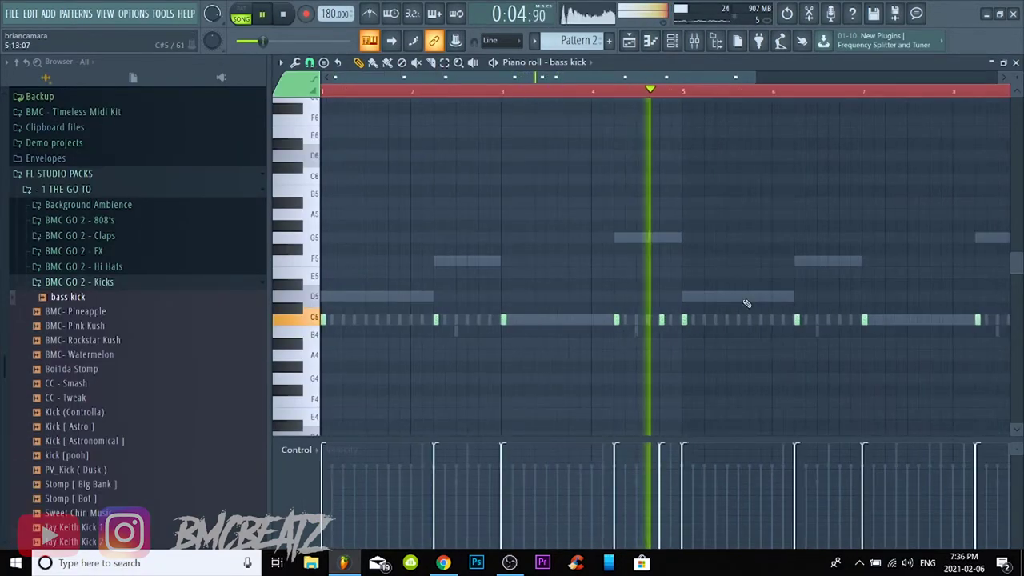
# Add a C5 bass kick note on beat 4 of bar 8 and two more C5 notes within bar 7.
pyautogui.moveTo(618, 79); pyautogui.dragTo(742, 103)
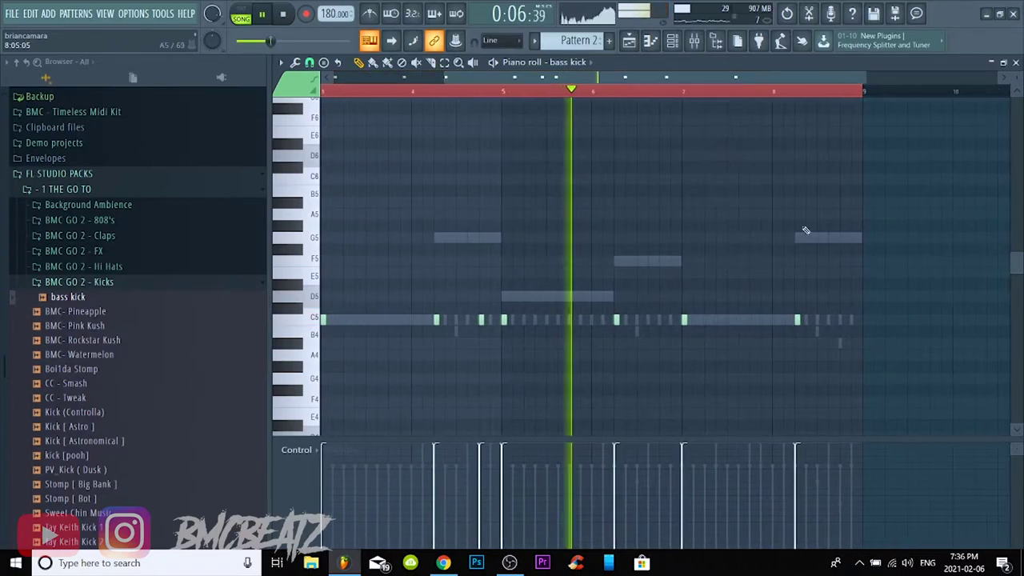
pyautogui.click(844, 321)
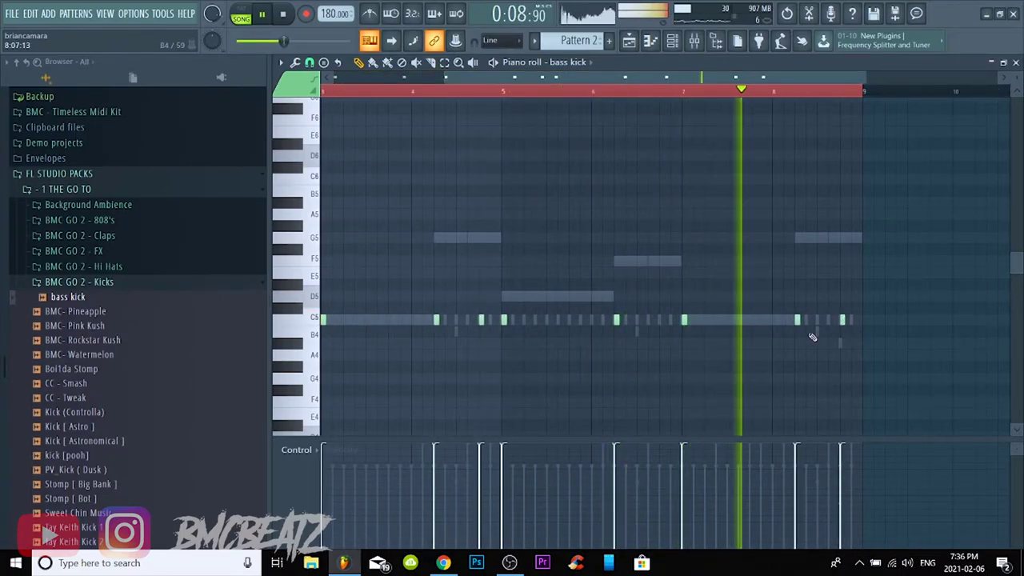
pyautogui.press('space')
pyautogui.click(660, 94)
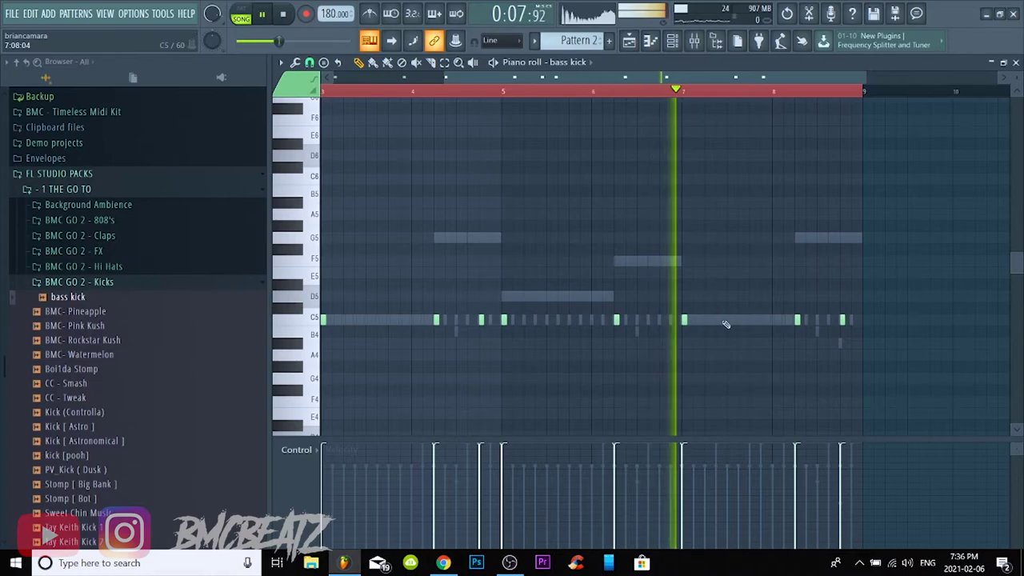
pyautogui.click(717, 320)
pyautogui.click(746, 321)
pyautogui.press('space')
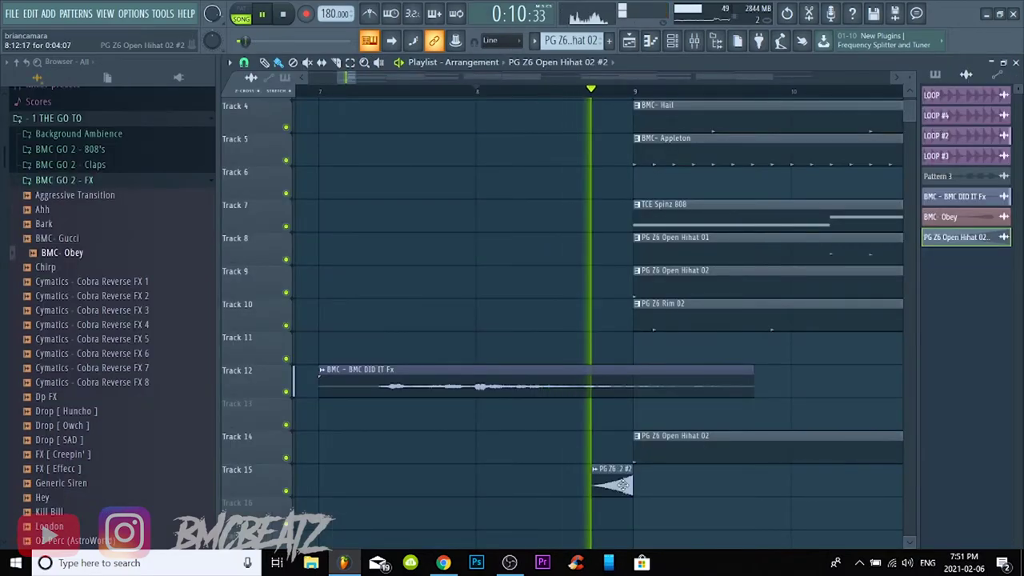
pyautogui.click(613, 470)
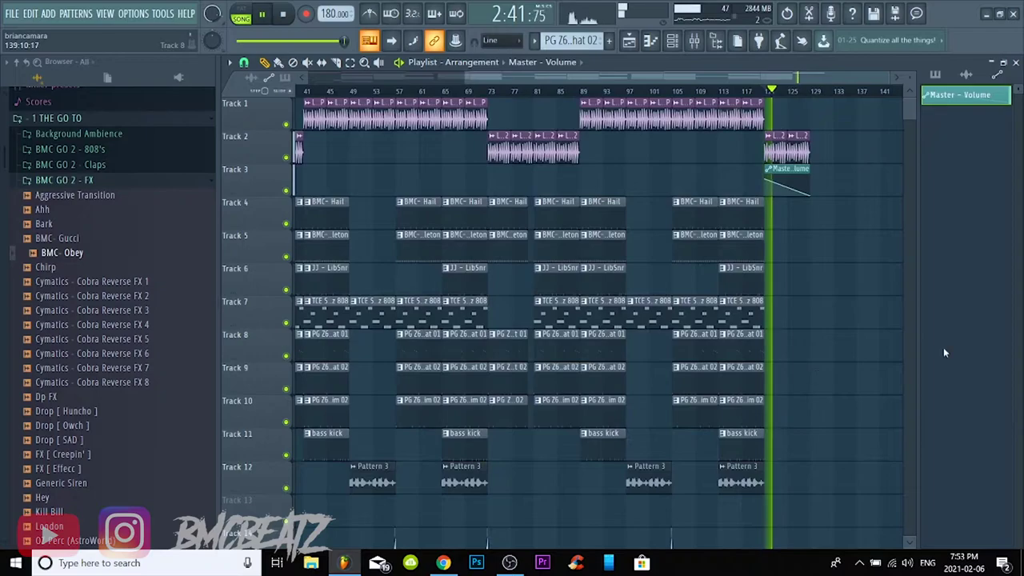
pyautogui.scroll(-2, 854, 331)
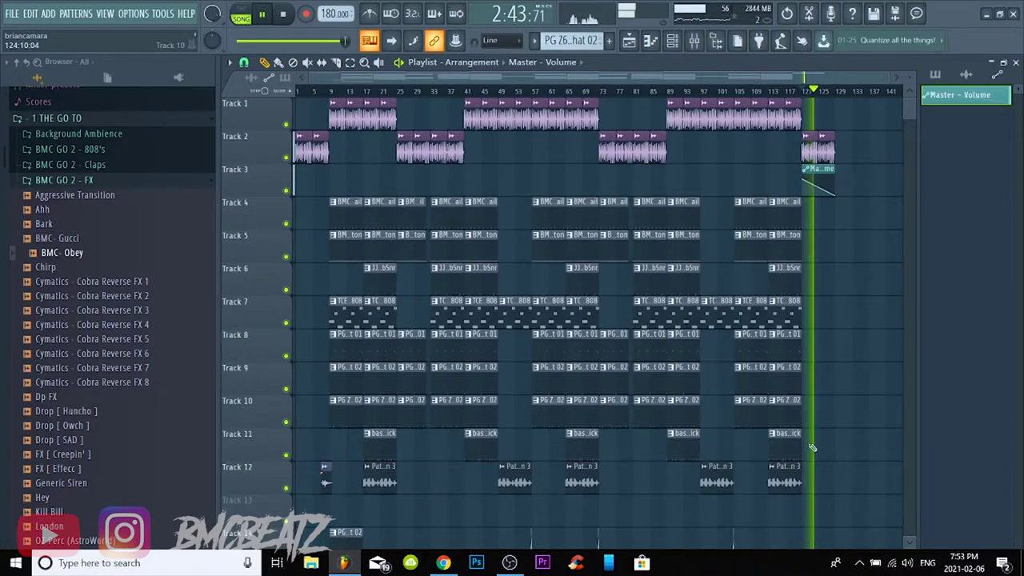
pyautogui.scroll(2, 785, 508)
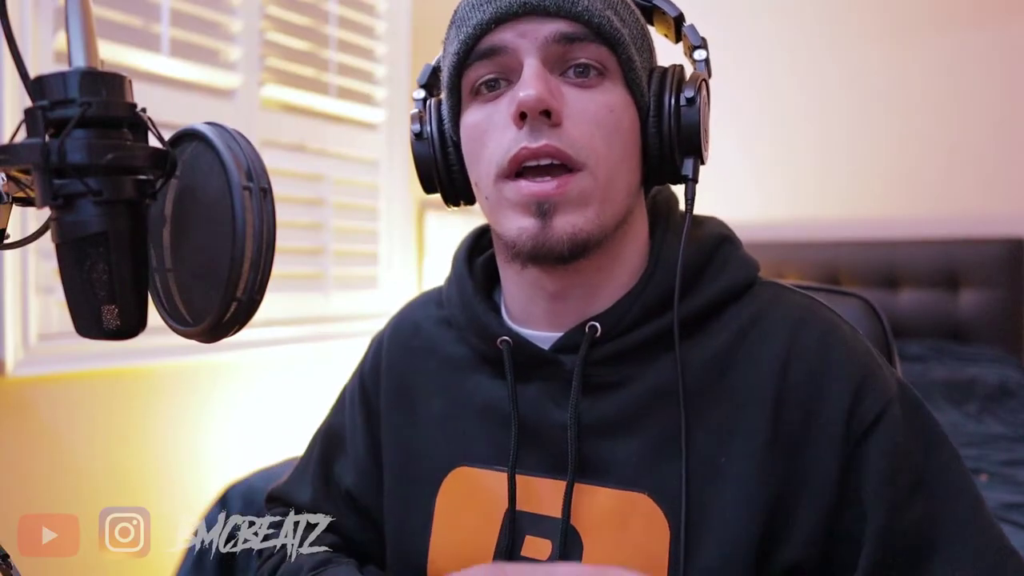